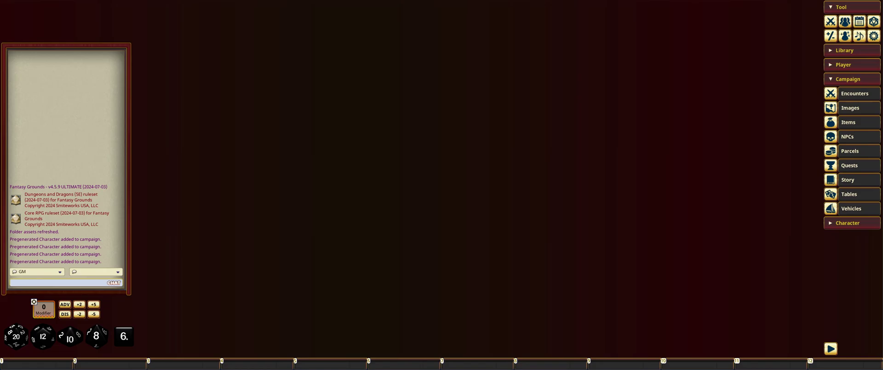
# Switch to the browser and save the full-size Delian Tomb map to the Downloads folder as TheDelianTomb_CombatMap.
pyautogui.hotkey('alt', 'Tab')
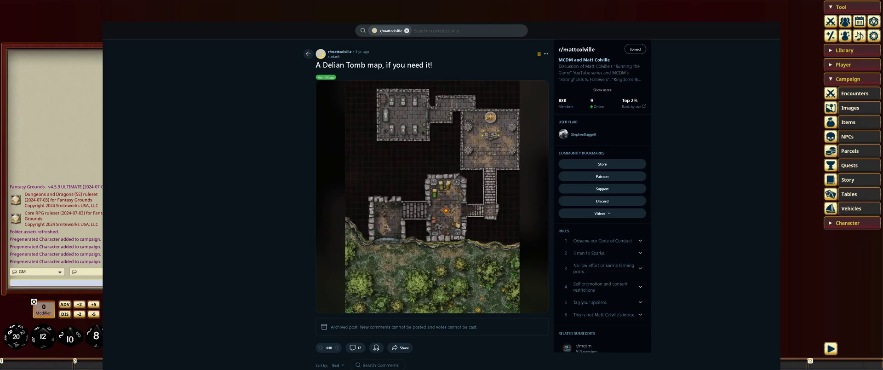
pyautogui.click(385, 222)
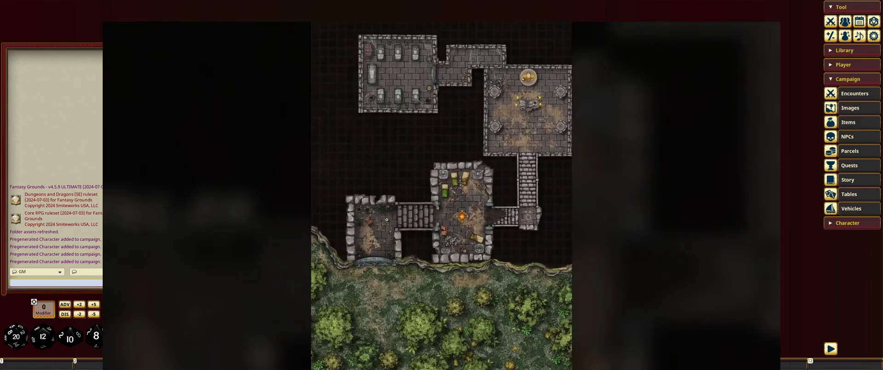
pyautogui.rightClick(418, 179)
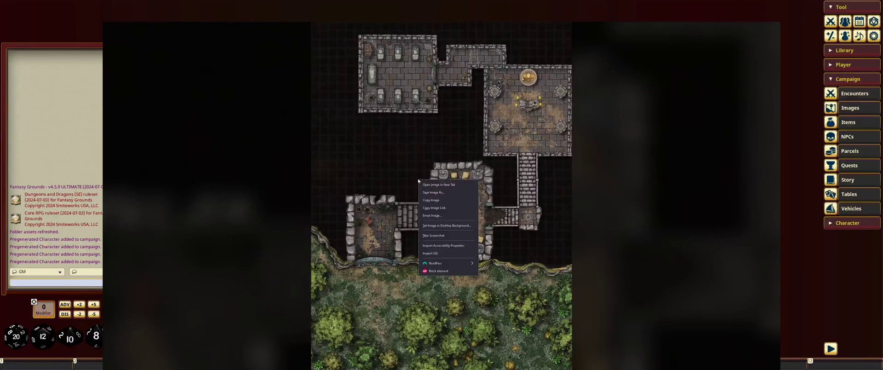
pyautogui.click(428, 192)
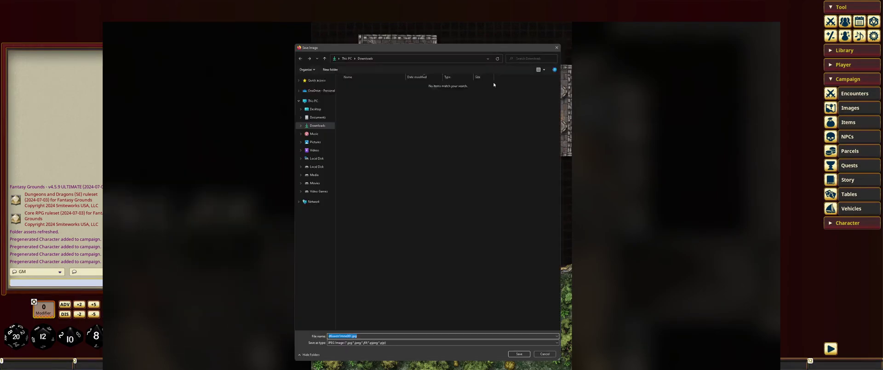
pyautogui.write('TheDelianTomb_CombatMap')
pyautogui.click(520, 354)
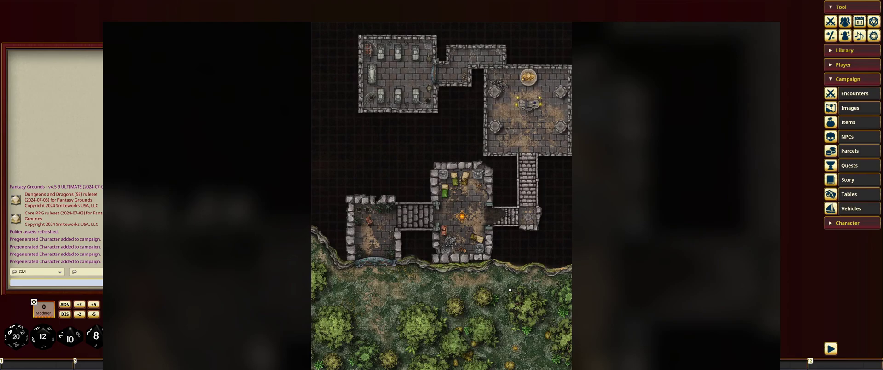
pyautogui.scroll(5, 509, 290)
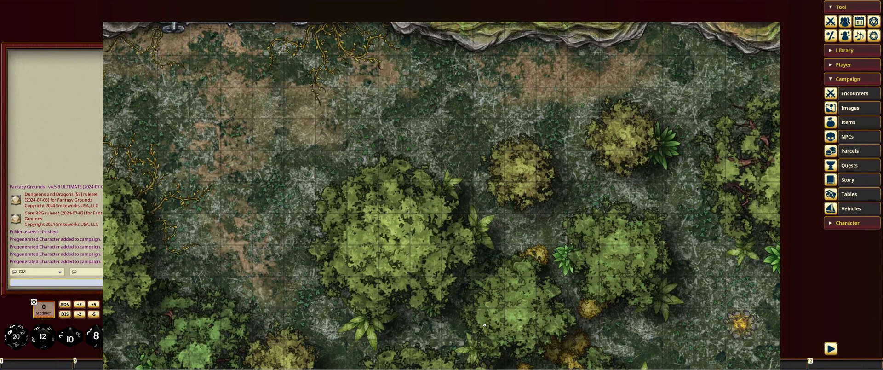
pyautogui.scroll(-5, 485, 324)
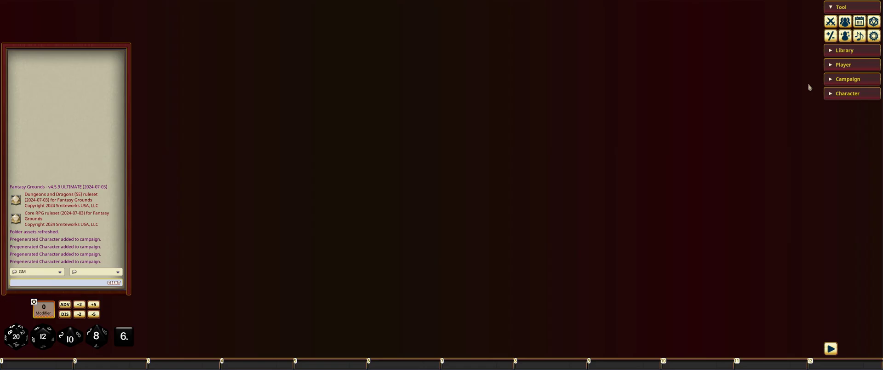
# Switch to Fantasy Grounds, bring up the library's Assets, and open the images folder of its data directory.
pyautogui.click(849, 54)
pyautogui.click(855, 80)
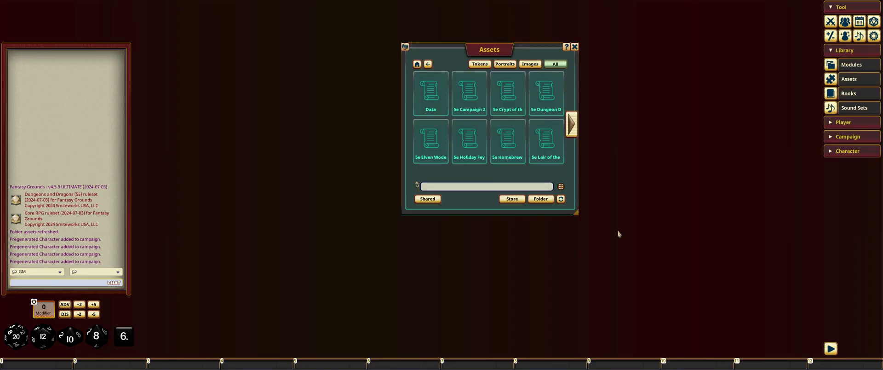
pyautogui.moveTo(527, 51); pyautogui.dragTo(375, 75)
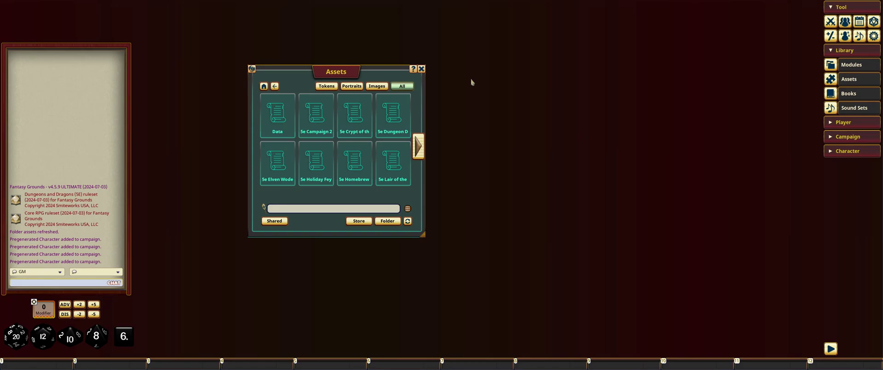
pyautogui.click(395, 224)
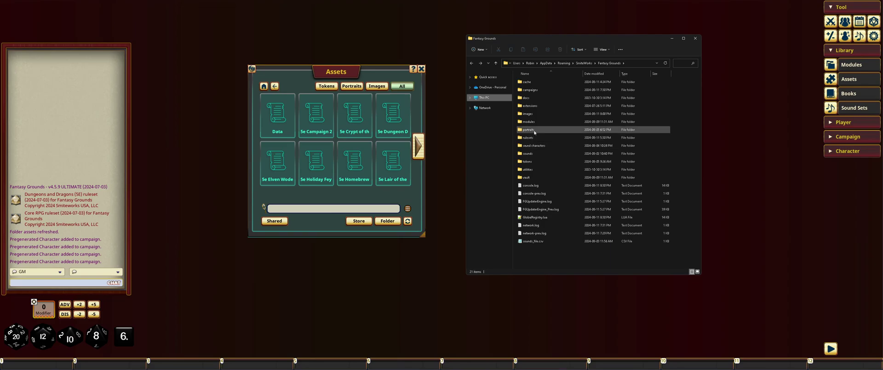
pyautogui.doubleClick(543, 116)
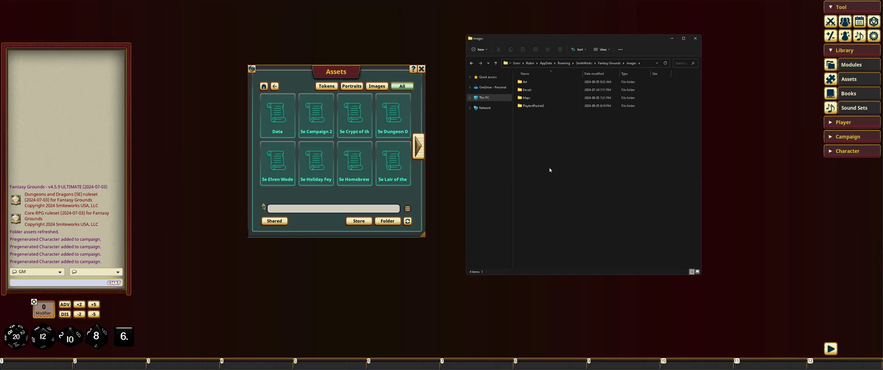
# Copy TheDelianTomb_CombatMap.jpg from Downloads into the Fantasy Grounds images folder and close both file windows.
pyautogui.hotkey('alt', 'Tab')
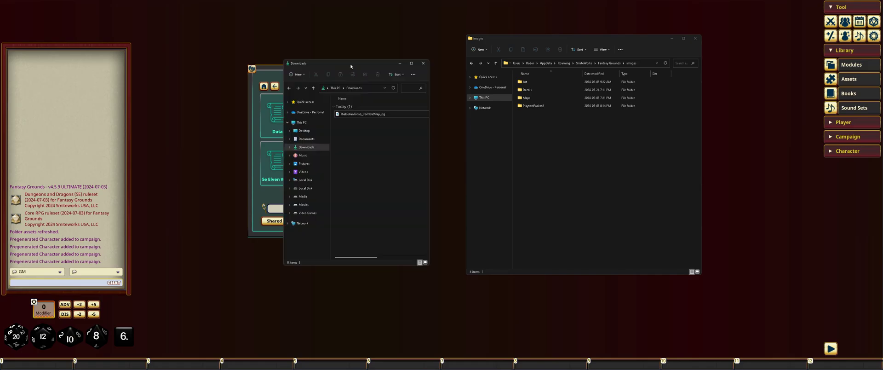
pyautogui.moveTo(350, 114); pyautogui.dragTo(604, 179)
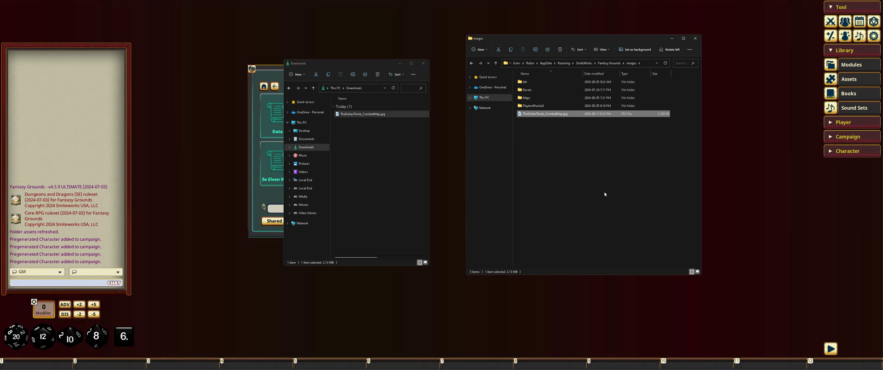
pyautogui.click(592, 193)
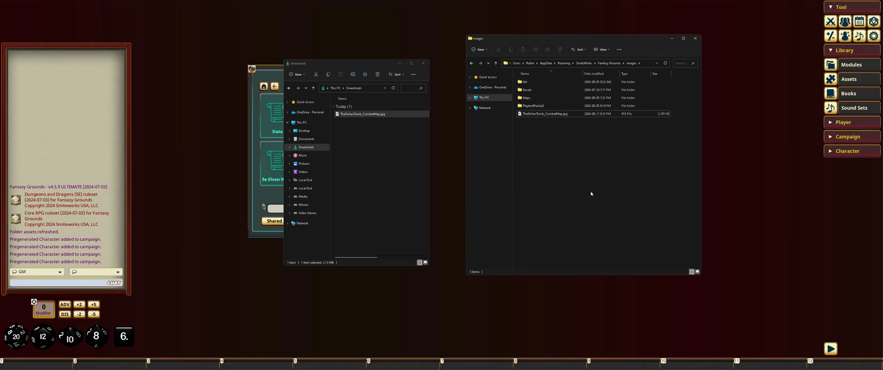
pyautogui.click(414, 176)
pyautogui.click(423, 63)
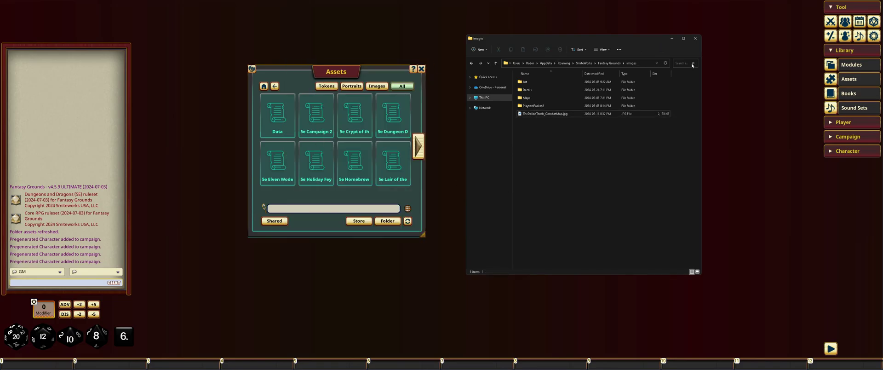
pyautogui.click(698, 38)
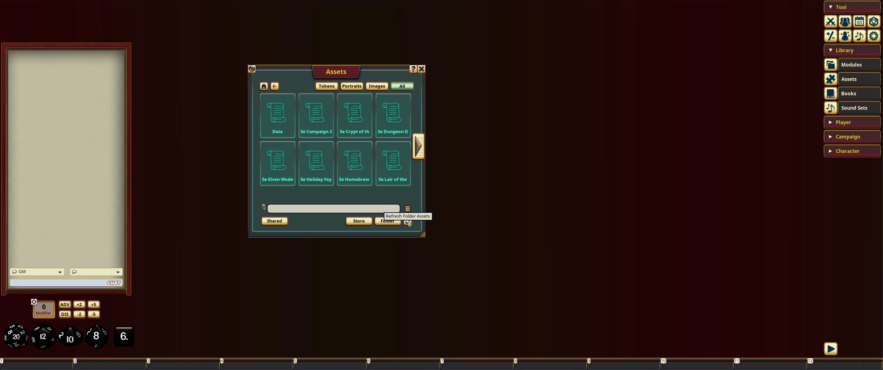
# Refresh the folder assets and show only the images in the Data folder.
pyautogui.click(408, 222)
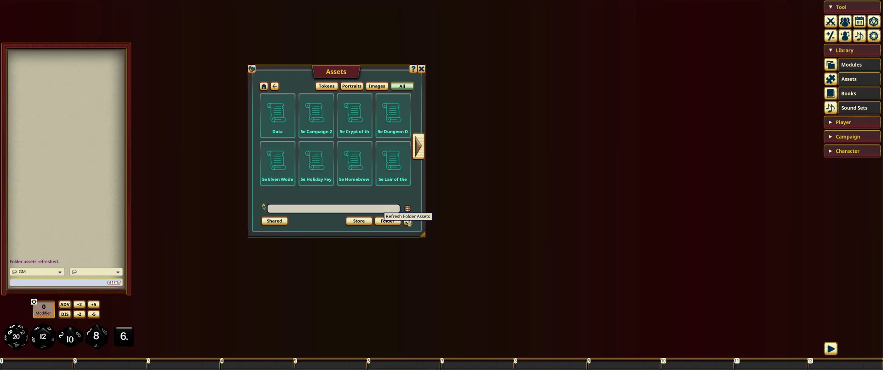
pyautogui.click(346, 209)
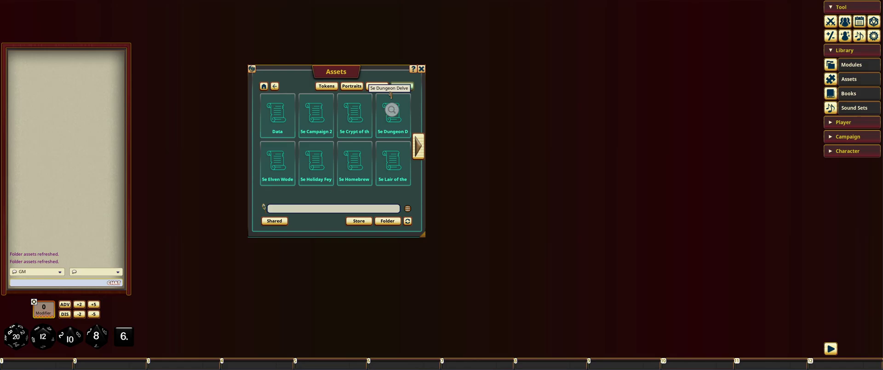
pyautogui.click(378, 86)
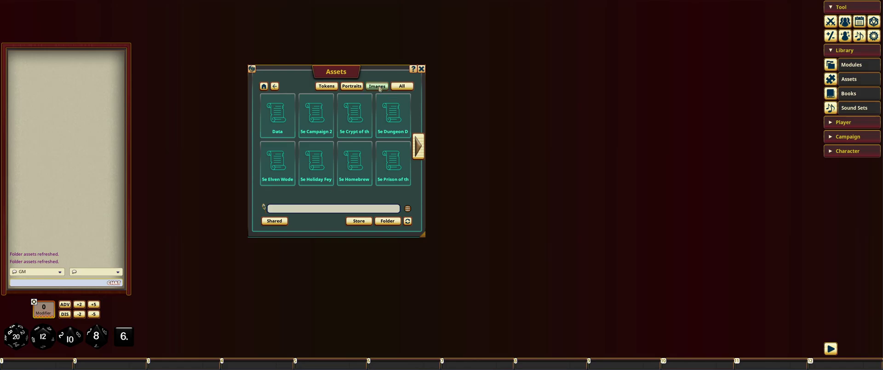
pyautogui.click(278, 119)
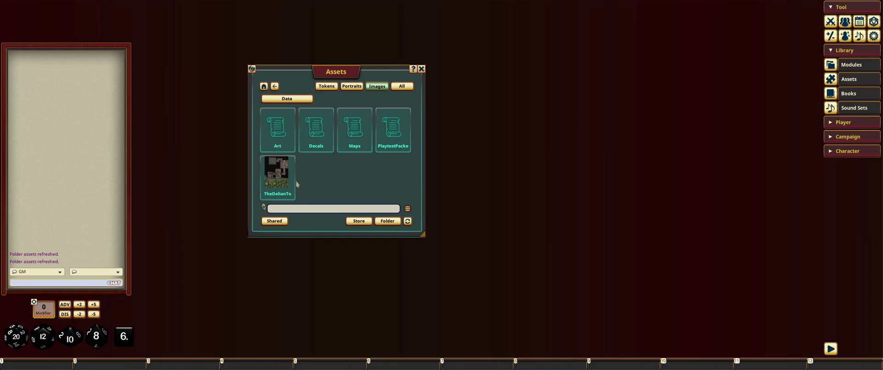
# Preview the Delian Tomb image in an enlarged window and create a map record from it.
pyautogui.click(279, 180)
pyautogui.moveTo(448, 103); pyautogui.dragTo(532, 60)
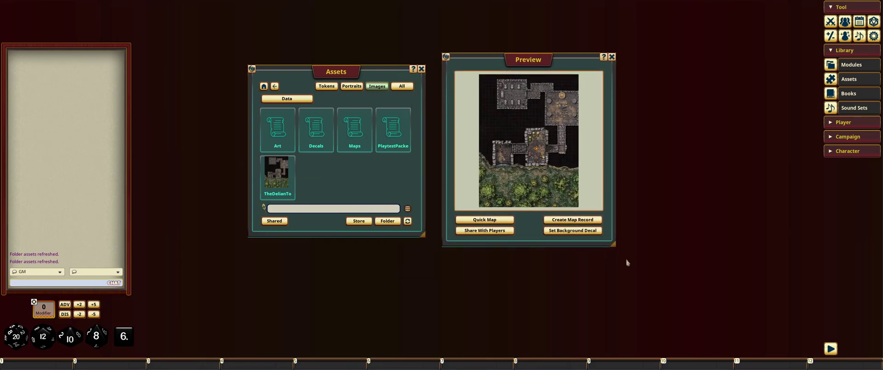
pyautogui.moveTo(613, 244); pyautogui.dragTo(704, 343)
pyautogui.moveTo(598, 234); pyautogui.dragTo(592, 209)
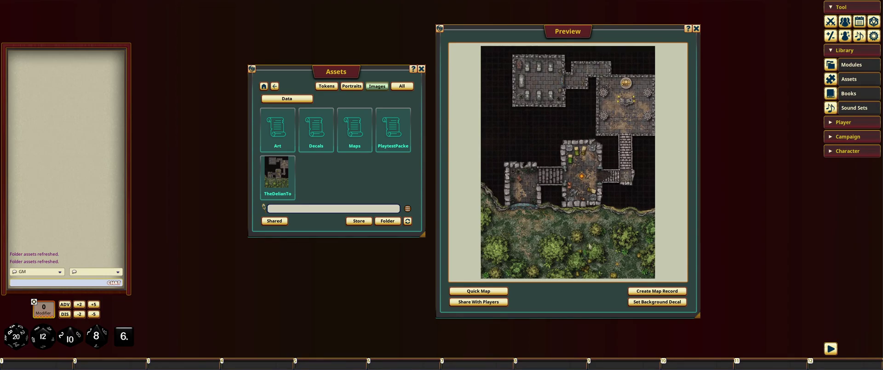
pyautogui.click(642, 291)
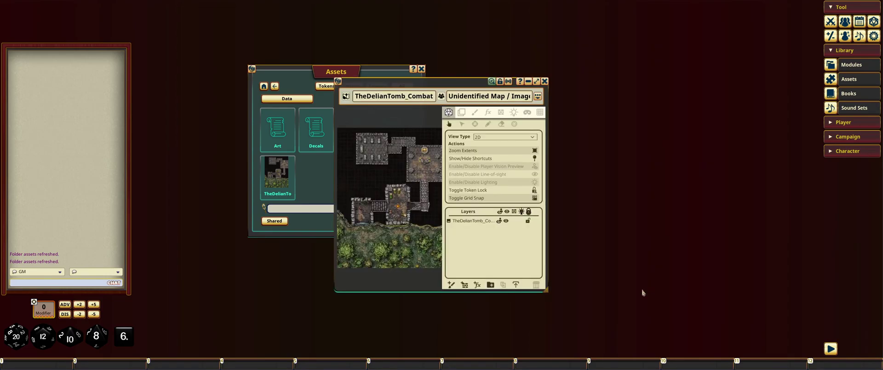
# Close the new map and Assets windows, and open TheDelianTomb_CombatMap from the campaign's images.
pyautogui.click(546, 83)
pyautogui.click(421, 68)
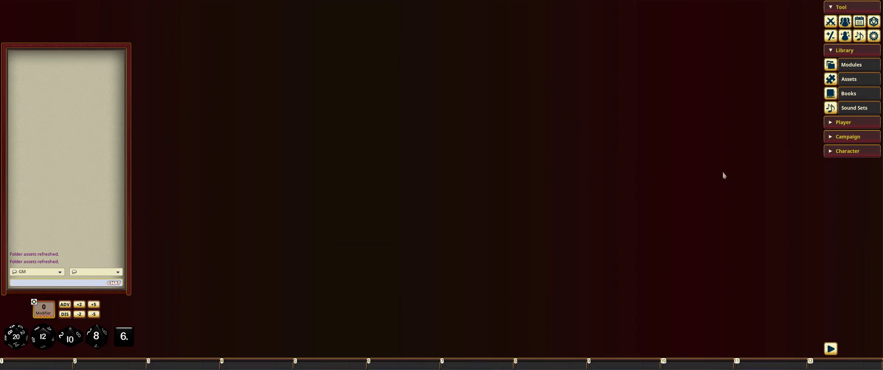
pyautogui.click(842, 138)
pyautogui.click(855, 165)
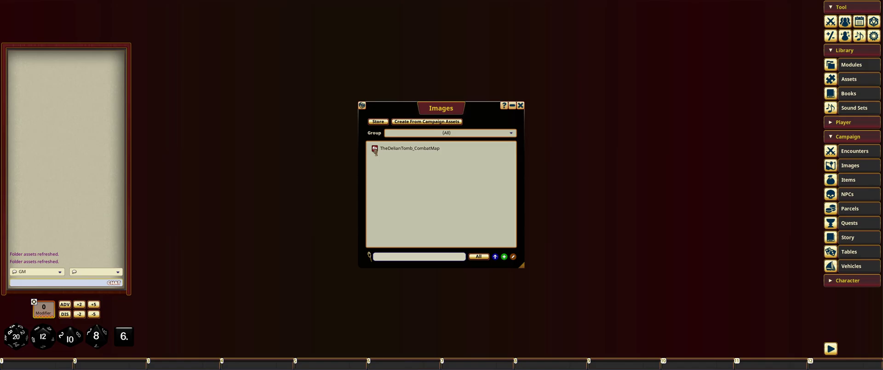
pyautogui.click(375, 150)
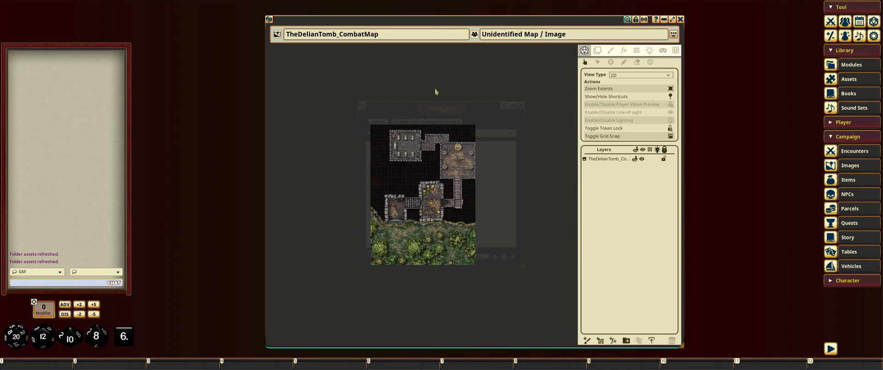
# Reposition the map window and enlarge it to fill most of the desktop between the chat and the sidebar.
pyautogui.moveTo(436, 91); pyautogui.dragTo(316, 79)
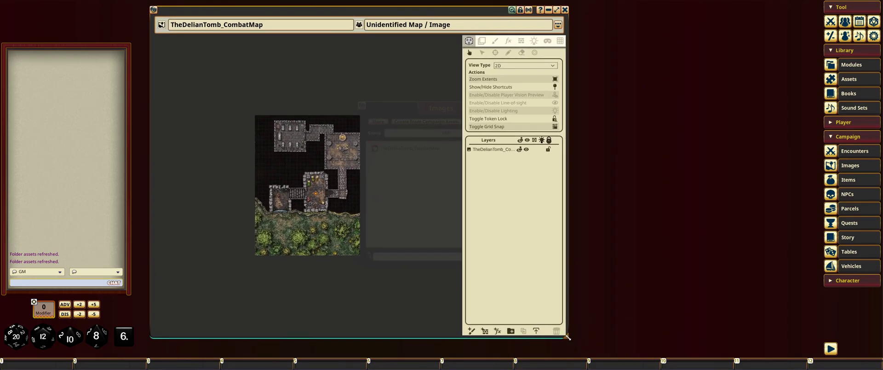
pyautogui.moveTo(567, 337); pyautogui.dragTo(792, 348)
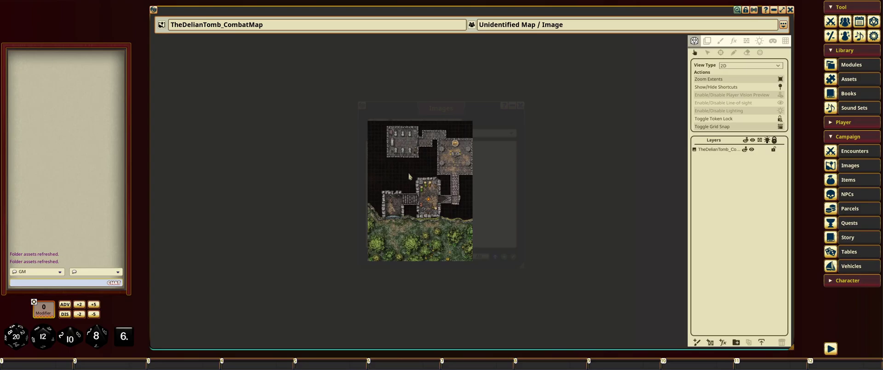
pyautogui.scroll(5, 407, 177)
pyautogui.scroll(2, 443, 194)
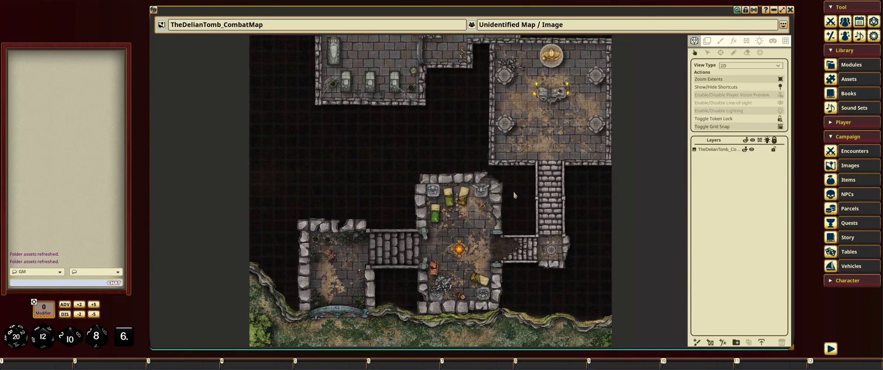
# Rotate the TheDelianTomb_CombatMap layer 90 degrees clockwise and lock the layer.
pyautogui.click(708, 41)
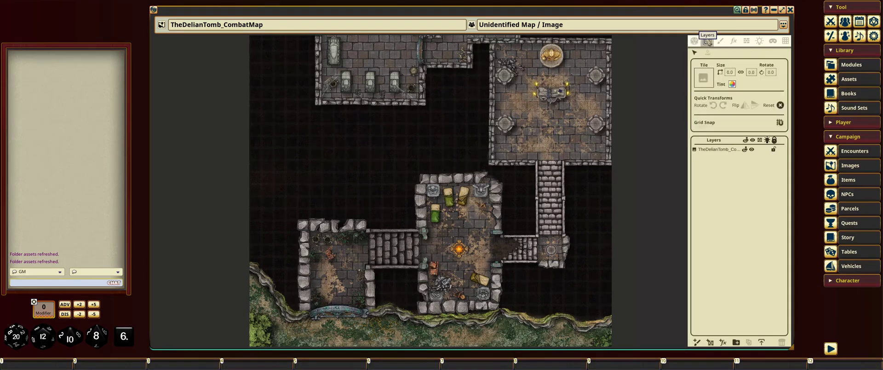
pyautogui.click(721, 151)
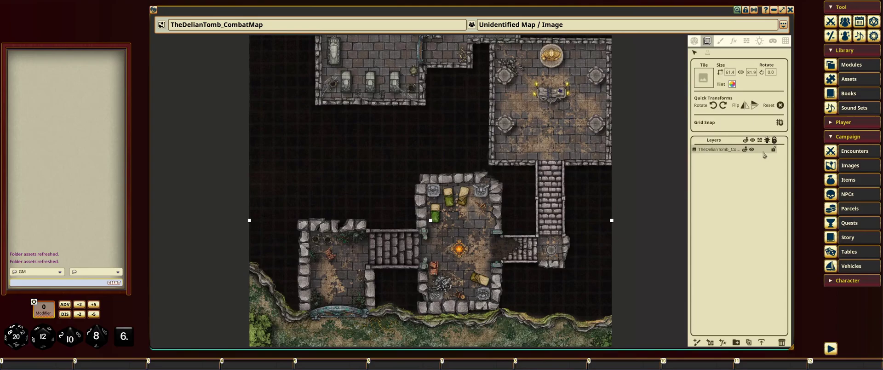
pyautogui.click(725, 108)
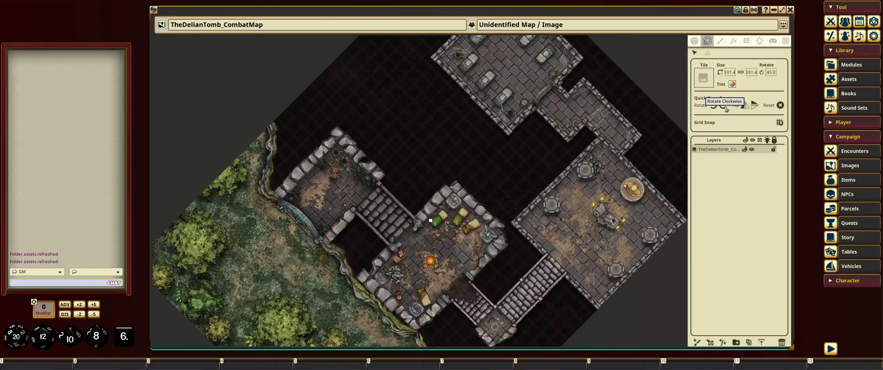
pyautogui.click(725, 108)
pyautogui.scroll(-2, 555, 178)
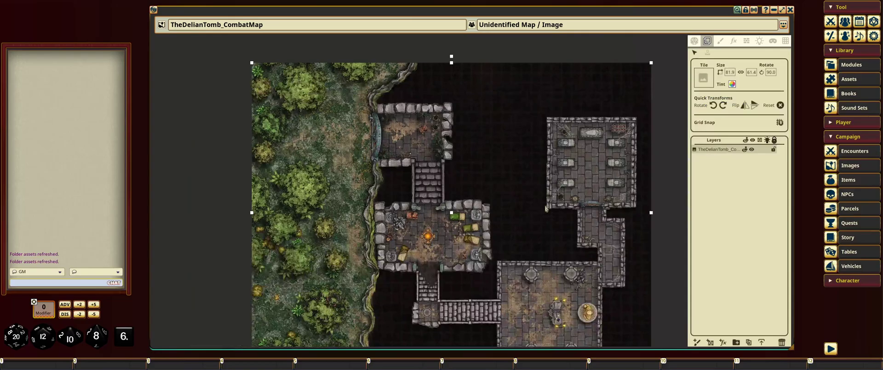
pyautogui.moveTo(547, 208); pyautogui.dragTo(541, 187)
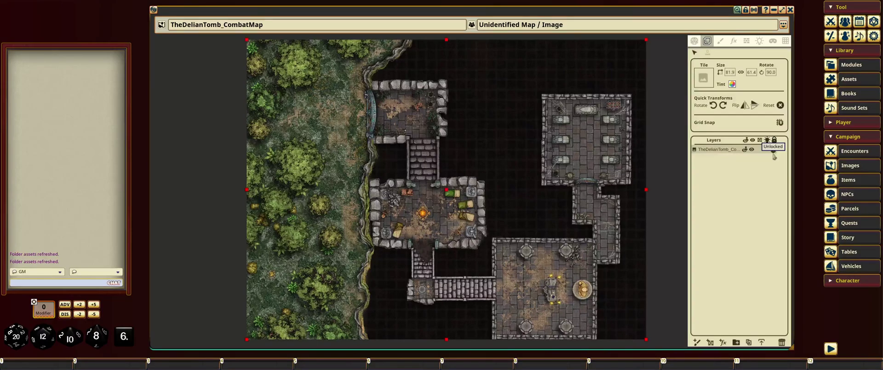
pyautogui.click(774, 152)
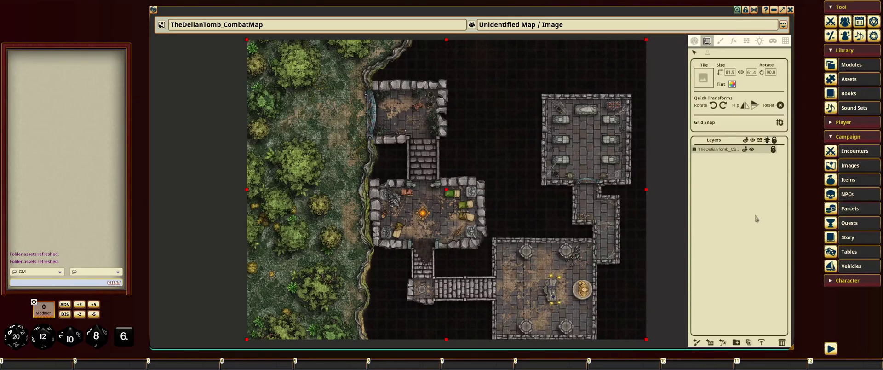
# Define the map's square grid by drawing one cell, size about 101, over the map's upper-right printed square.
pyautogui.click(786, 42)
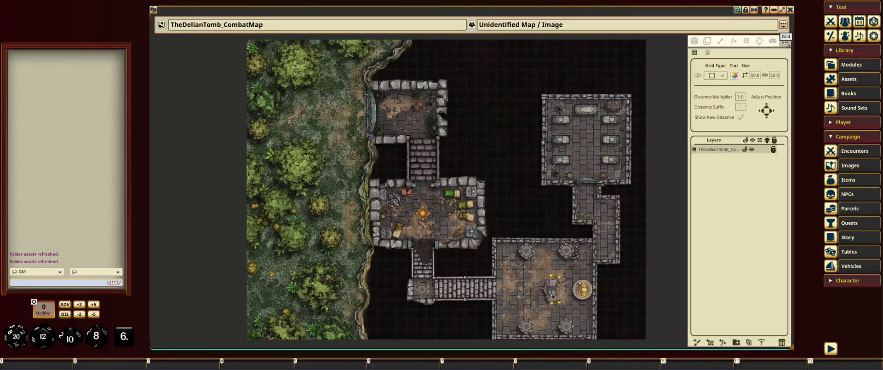
pyautogui.scroll(8, 623, 79)
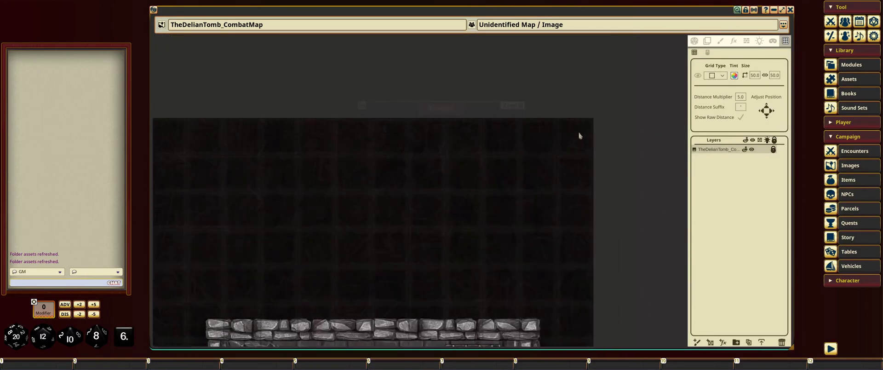
pyautogui.scroll(4, 585, 144)
pyautogui.moveTo(590, 152); pyautogui.dragTo(580, 204)
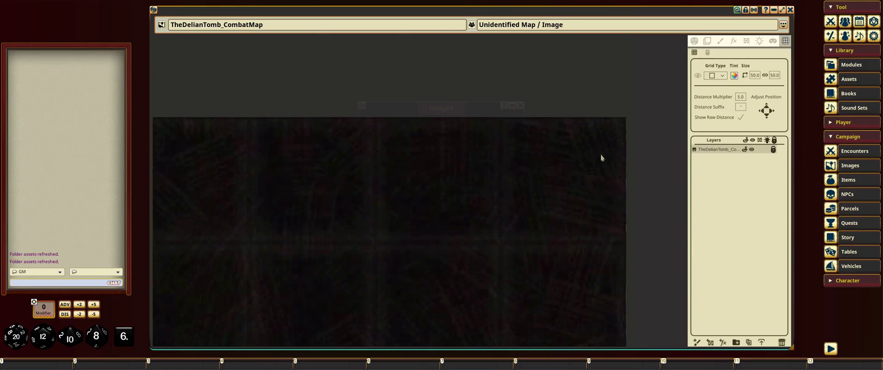
pyautogui.click(707, 53)
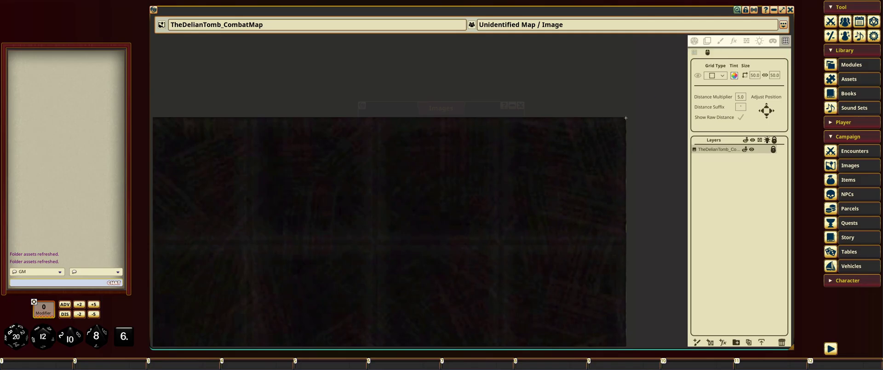
pyautogui.moveTo(626, 118); pyautogui.dragTo(524, 243)
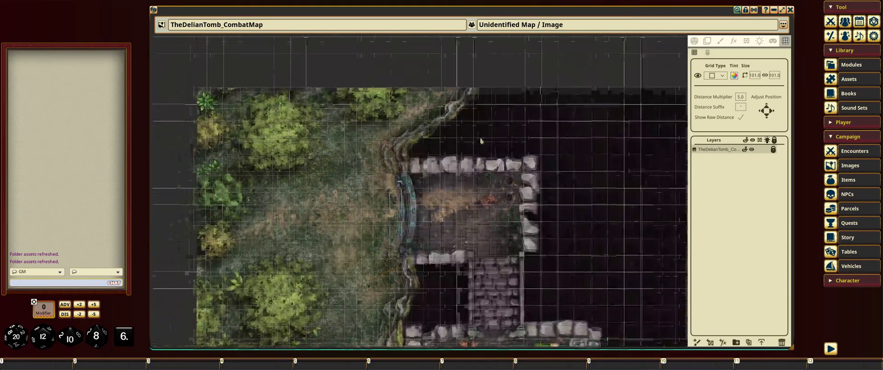
# Examine how the grid lines match the map's printed squares in the forest and along the map's upper edge.
pyautogui.moveTo(606, 162); pyautogui.dragTo(669, 203)
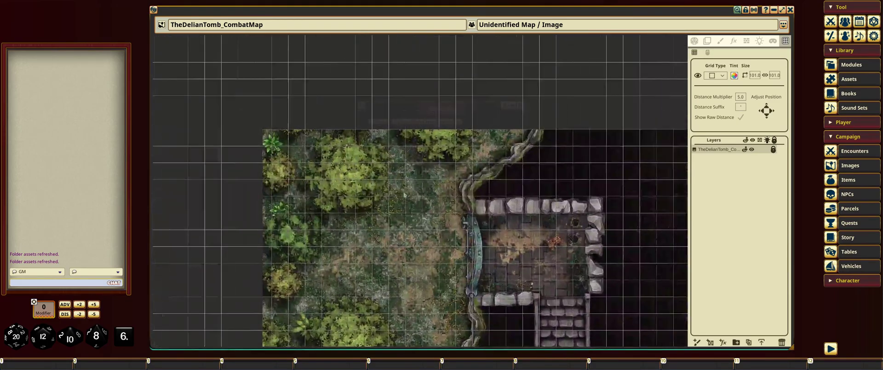
pyautogui.scroll(7, 352, 184)
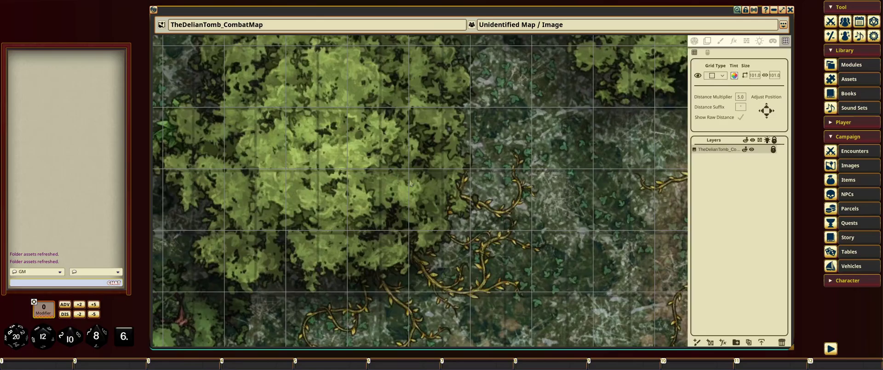
pyautogui.scroll(2, 483, 126)
pyautogui.scroll(-8, 509, 192)
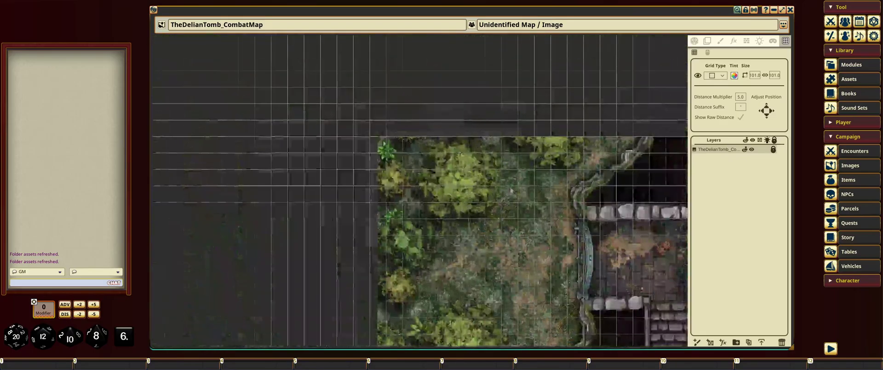
pyautogui.moveTo(545, 193); pyautogui.dragTo(375, 196)
pyautogui.moveTo(570, 199); pyautogui.dragTo(417, 196)
pyautogui.moveTo(540, 184); pyautogui.dragTo(416, 167)
pyautogui.scroll(5, 571, 135)
pyautogui.moveTo(571, 134); pyautogui.dragTo(558, 133)
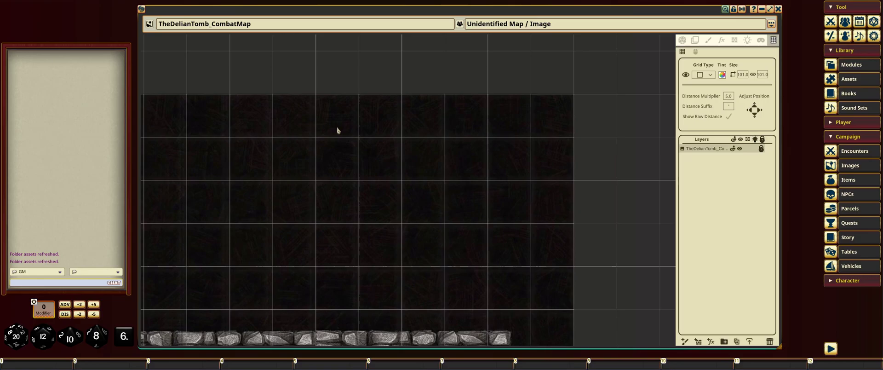
pyautogui.moveTo(325, 127); pyautogui.dragTo(462, 140)
pyautogui.moveTo(313, 142); pyautogui.dragTo(401, 143)
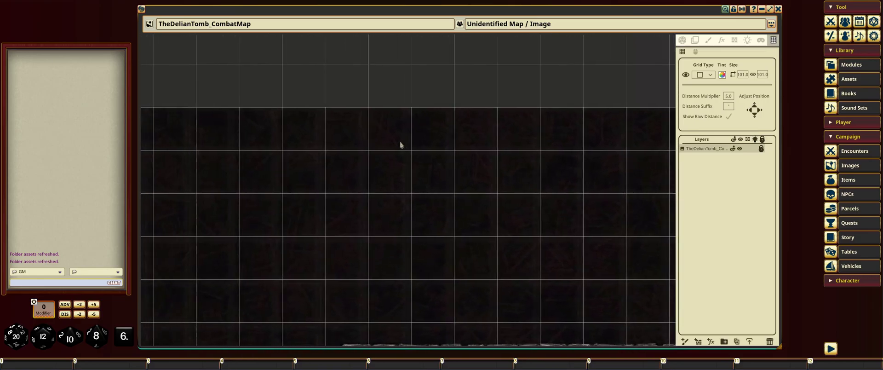
pyautogui.scroll(2, 400, 144)
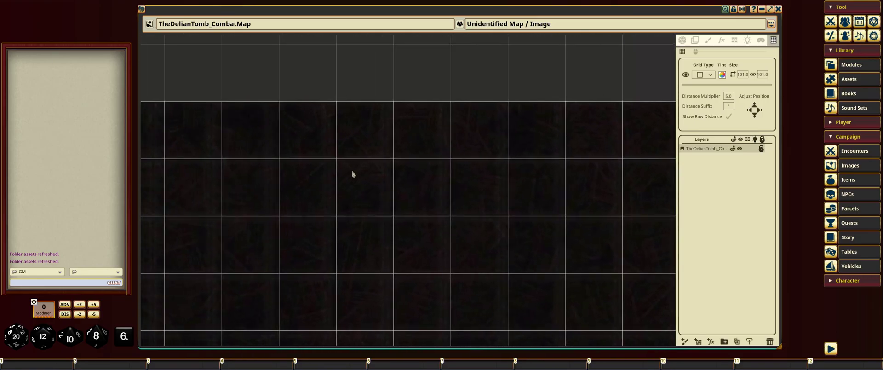
pyautogui.scroll(3, 322, 151)
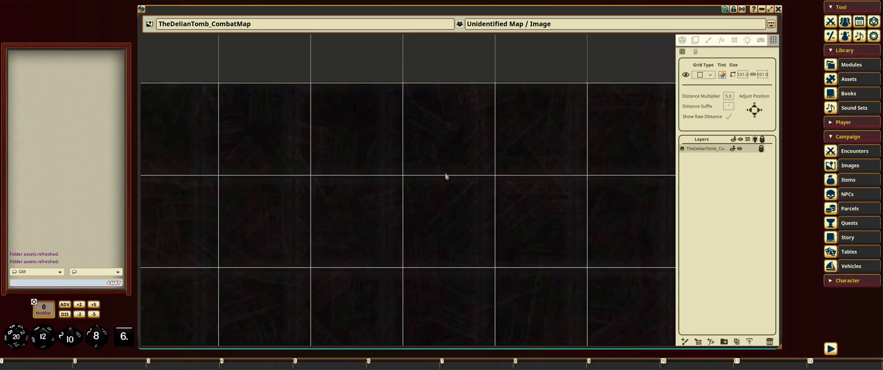
pyautogui.scroll(-3, 386, 168)
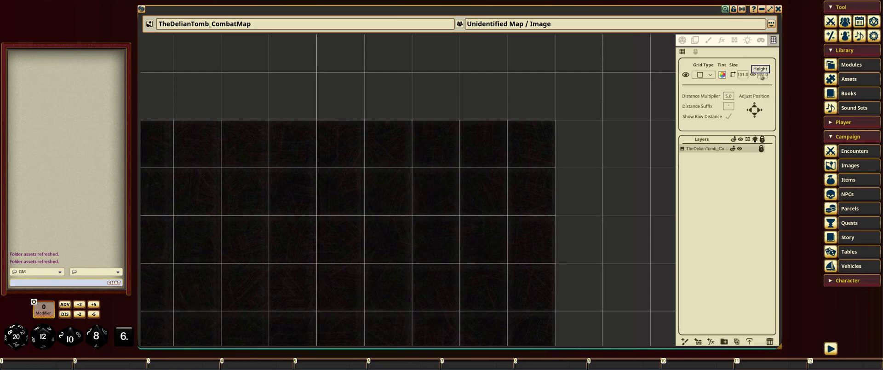
# Set the grid size to 102 and nudge the grid left until a line meets the map's right edge.
pyautogui.doubleClick(742, 75)
pyautogui.scroll(1, 743, 75)
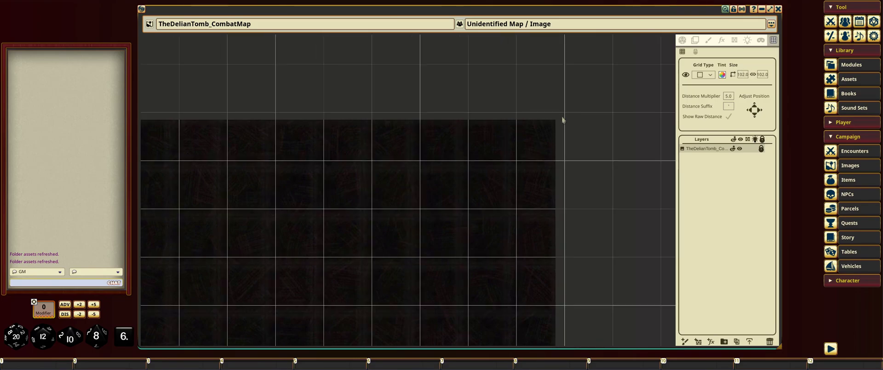
pyautogui.scroll(3, 555, 151)
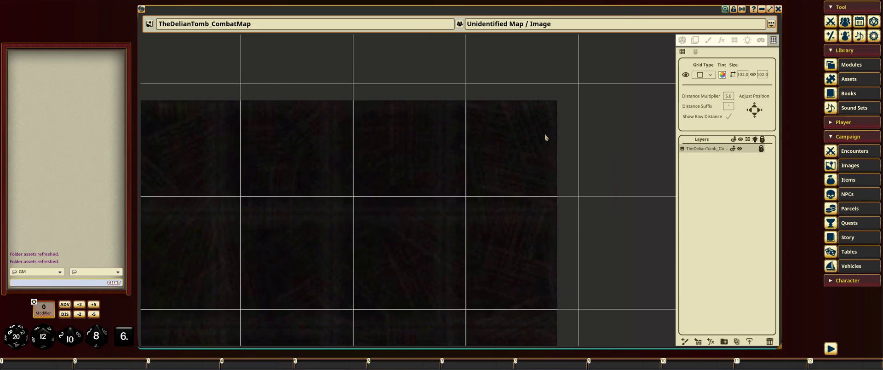
pyautogui.moveTo(546, 134); pyautogui.dragTo(546, 154)
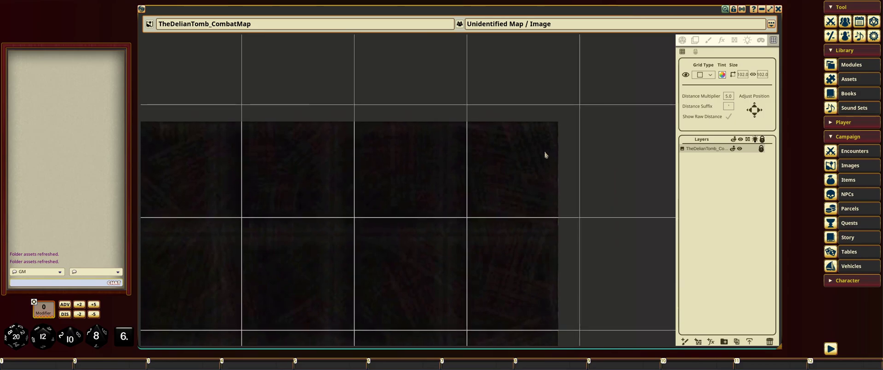
pyautogui.click(751, 111)
pyautogui.click(752, 111)
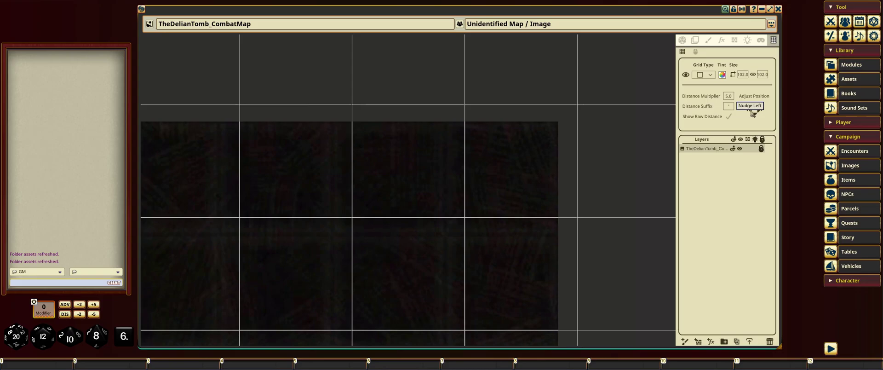
pyautogui.click(752, 110)
pyautogui.click(751, 110)
pyautogui.click(752, 111)
pyautogui.click(752, 111)
pyautogui.click(752, 111)
pyautogui.click(752, 111)
pyautogui.click(752, 112)
pyautogui.click(752, 112)
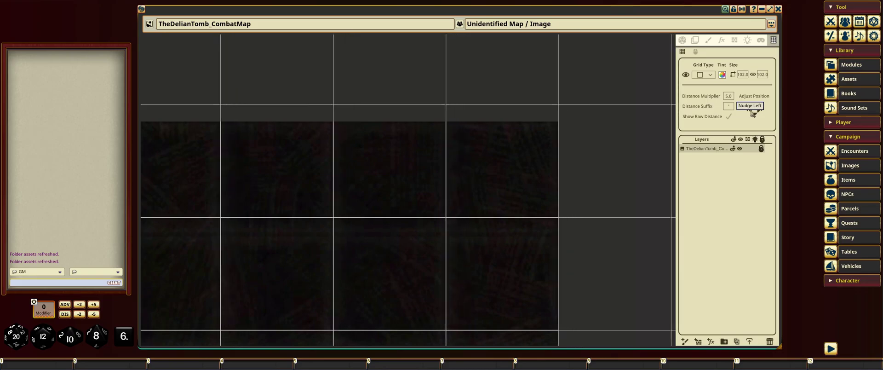
pyautogui.click(753, 111)
# Nudge the grid down until a horizontal line meets the map's upper edge.
pyautogui.click(755, 116)
pyautogui.click(754, 116)
pyautogui.click(755, 116)
pyautogui.click(755, 116)
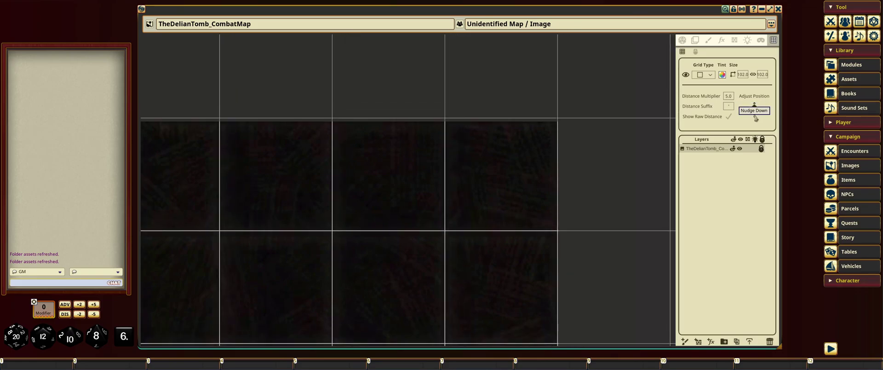
pyautogui.click(755, 116)
pyautogui.click(755, 116)
# Compare the grid with the map's upper-left corner and set the grid size to 102.5.
pyautogui.scroll(-3, 399, 156)
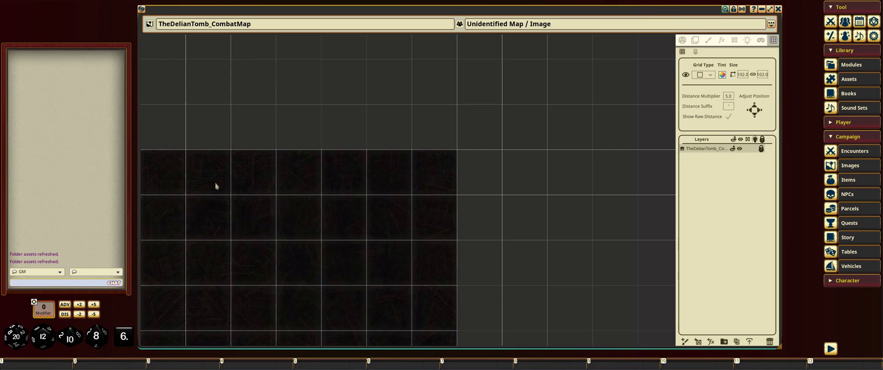
pyautogui.moveTo(238, 162); pyautogui.dragTo(437, 180)
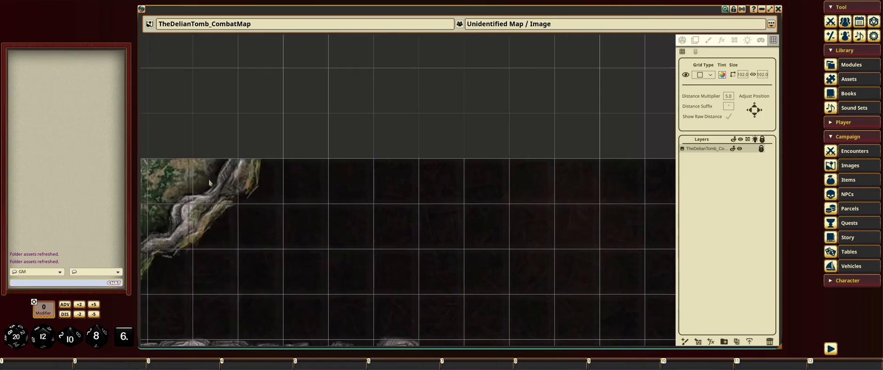
pyautogui.moveTo(216, 180); pyautogui.dragTo(460, 166)
pyautogui.scroll(4, 233, 174)
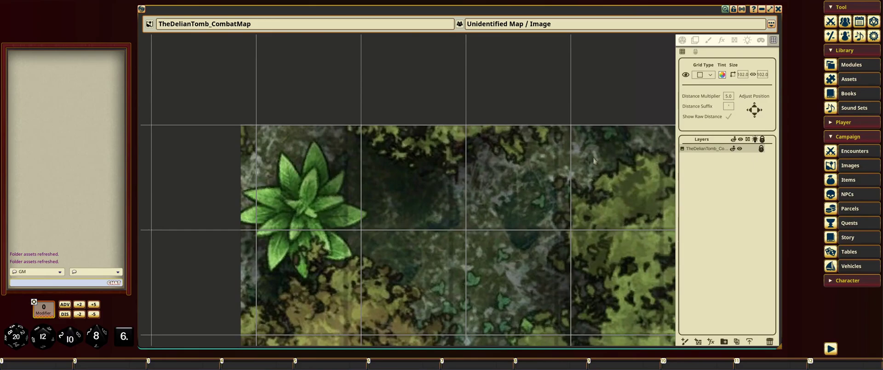
pyautogui.moveTo(607, 122); pyautogui.dragTo(543, 118)
pyautogui.click(746, 77)
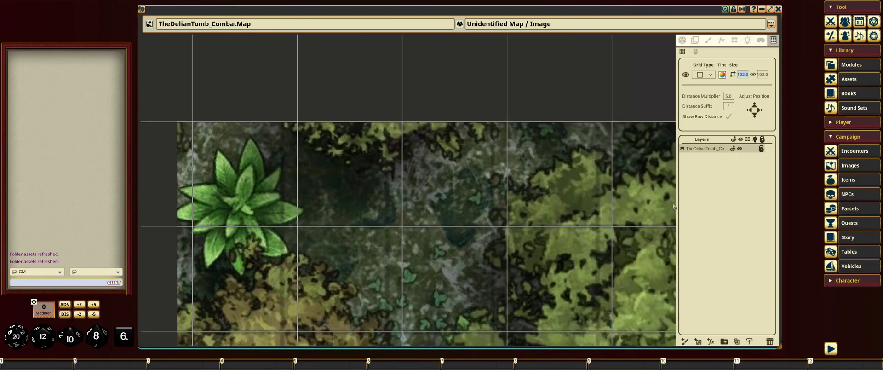
pyautogui.write('102.5')
# Nudge the resized grid left and down to line it up with the map's upper-left corner.
pyautogui.click(749, 110)
pyautogui.click(749, 110)
pyautogui.click(754, 116)
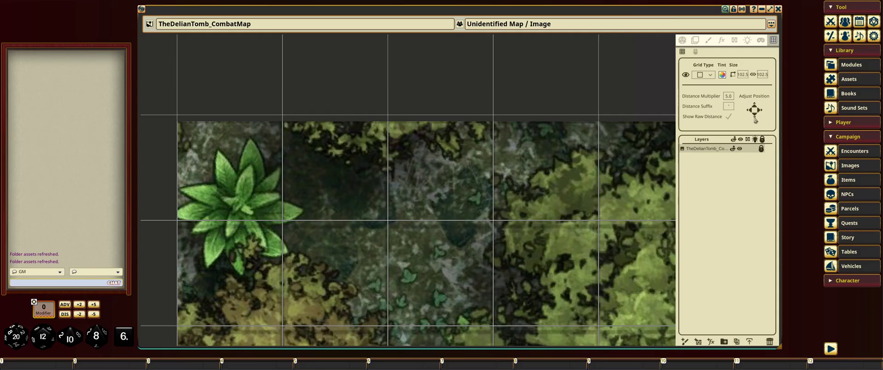
pyautogui.click(755, 116)
pyautogui.click(755, 117)
pyautogui.click(754, 117)
# Check the grid at the map's upper-right corner and nudge it slightly left toward the map's right edge.
pyautogui.scroll(-4, 408, 195)
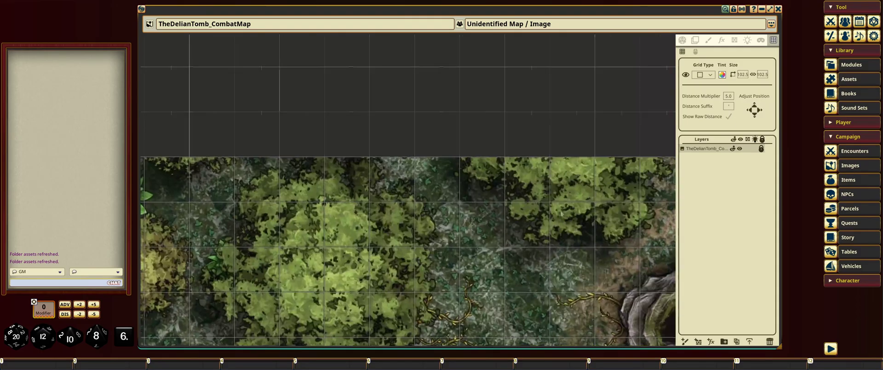
pyautogui.moveTo(552, 198); pyautogui.dragTo(364, 195)
pyautogui.scroll(2, 365, 195)
pyautogui.moveTo(644, 161); pyautogui.dragTo(488, 155)
pyautogui.scroll(1, 474, 160)
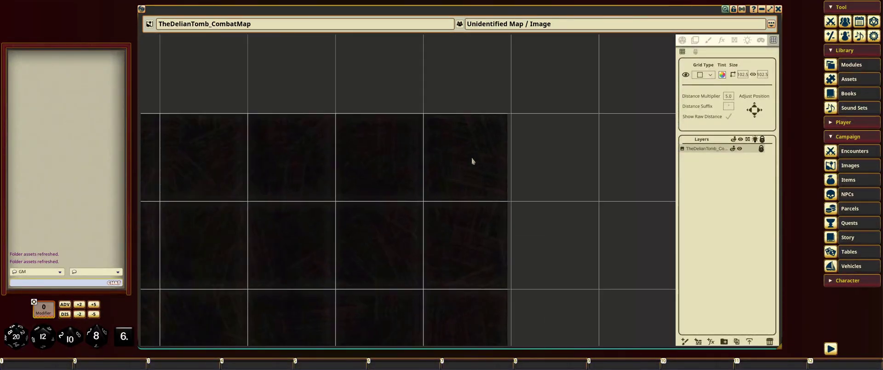
pyautogui.click(749, 110)
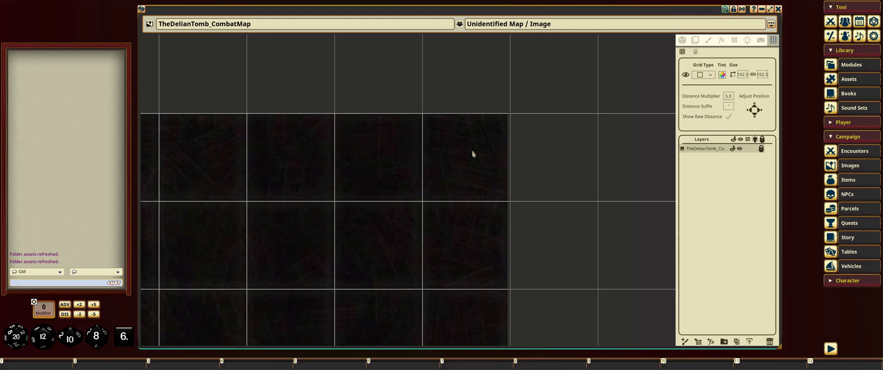
# Examine the grid's alignment over the tomb's corridors, the campfire room and the large sarcophagus chamber.
pyautogui.scroll(-5, 388, 168)
pyautogui.moveTo(362, 255); pyautogui.dragTo(469, 63)
pyautogui.moveTo(453, 216); pyautogui.dragTo(463, 76)
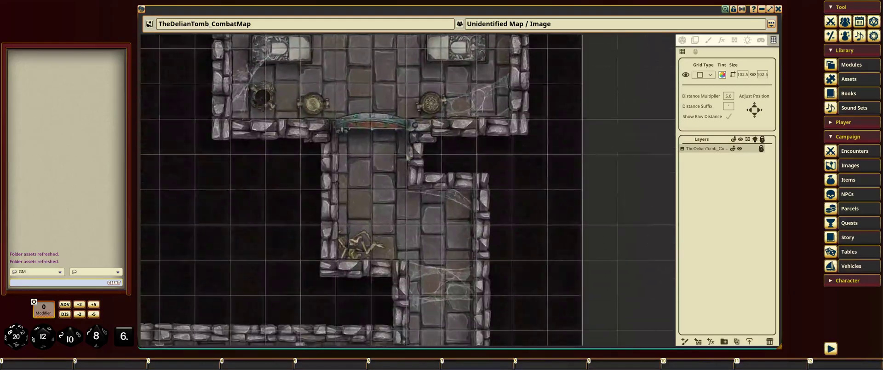
pyautogui.scroll(-5, 462, 188)
pyautogui.moveTo(303, 206); pyautogui.dragTo(490, 206)
pyautogui.scroll(5, 488, 249)
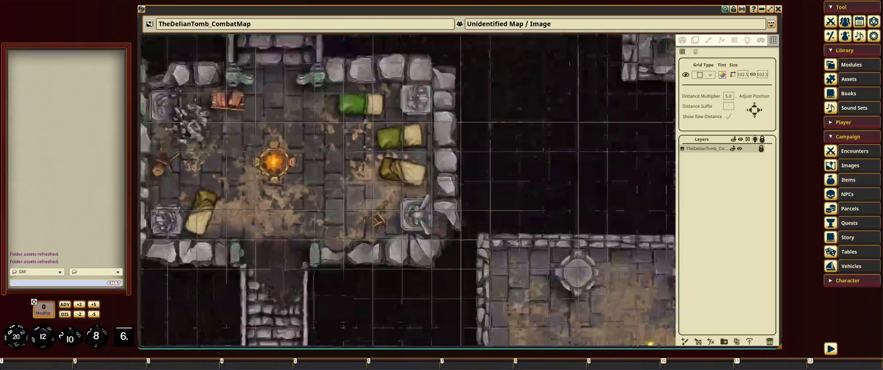
pyautogui.moveTo(489, 260); pyautogui.dragTo(297, 41)
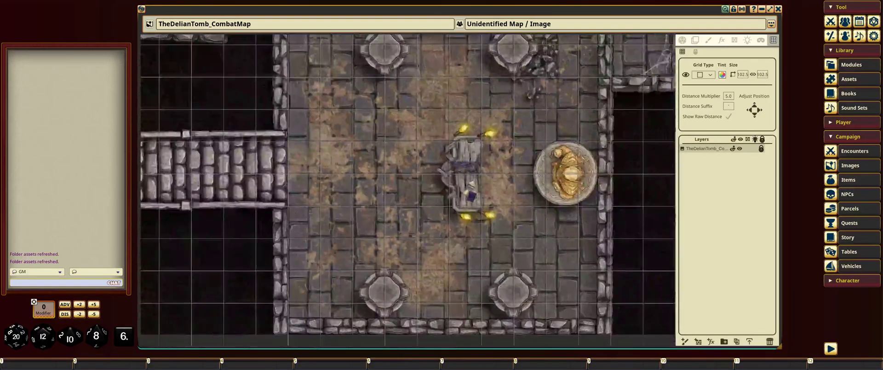
# Place the three player characters' tokens around the sarcophagus in the large chamber and close the character selection.
pyautogui.click(844, 122)
pyautogui.click(851, 136)
pyautogui.moveTo(395, 115); pyautogui.dragTo(639, 109)
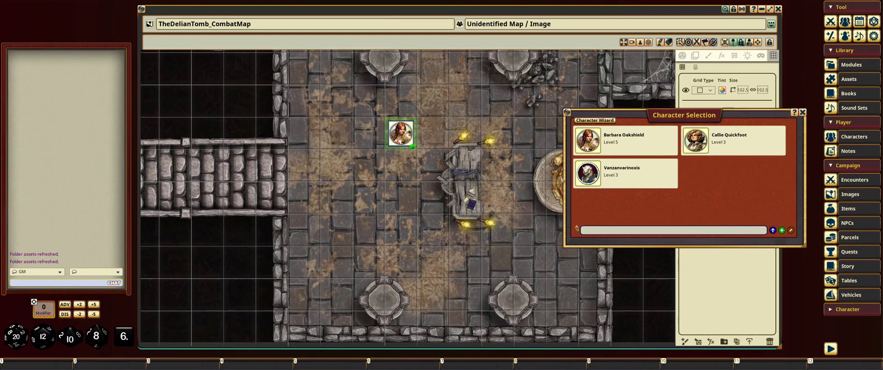
pyautogui.moveTo(709, 144); pyautogui.dragTo(499, 100)
pyautogui.moveTo(591, 177); pyautogui.dragTo(371, 230)
pyautogui.click(803, 112)
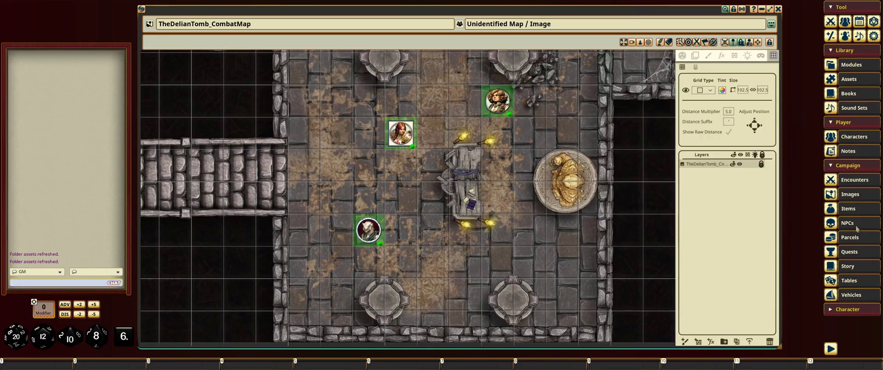
# Search the NPCs for "dragon", add the Adult Red Dragon to the Combat Tracker, and close the NPC list.
pyautogui.click(858, 224)
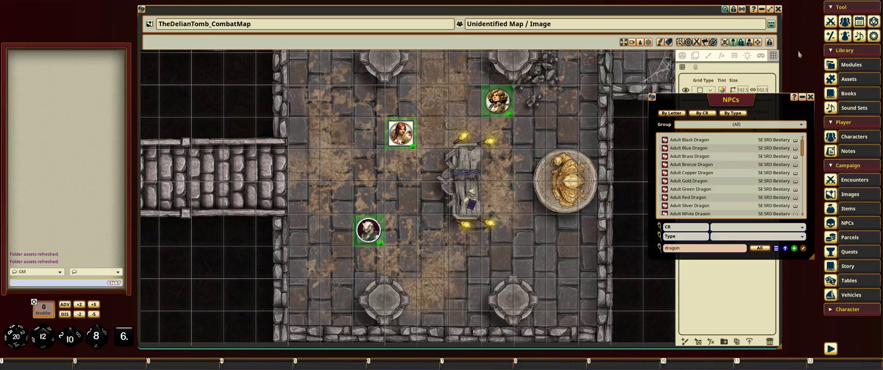
pyautogui.click(830, 22)
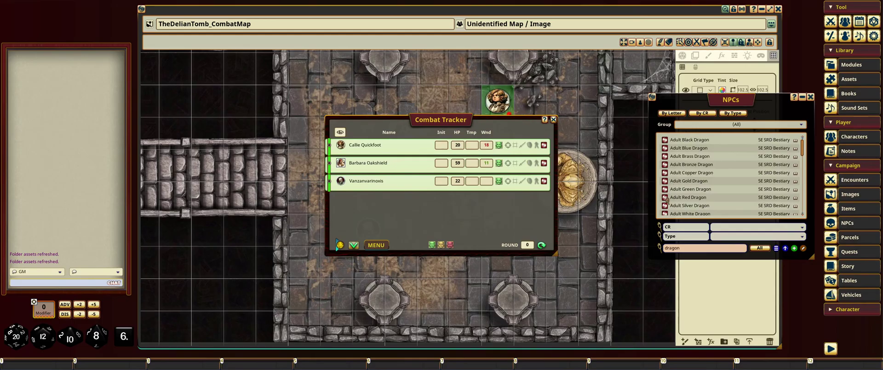
pyautogui.moveTo(665, 199); pyautogui.dragTo(231, 205)
pyautogui.click(810, 97)
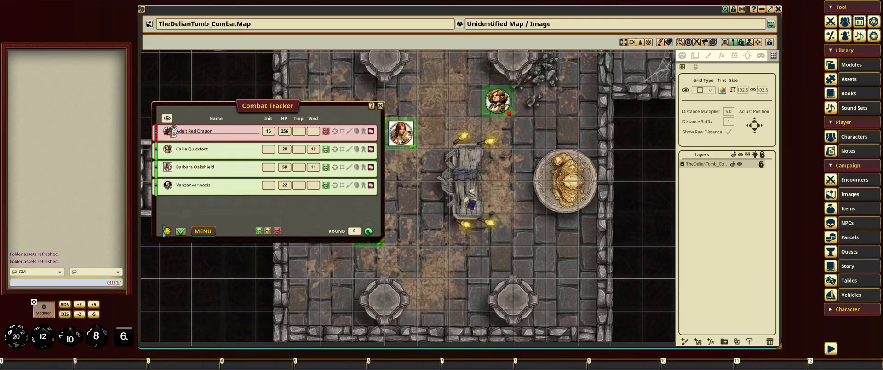
# Place the Adult Red Dragon's token over the foot of the sarcophagus in the large chamber and set the token's visibility.
pyautogui.moveTo(171, 133); pyautogui.dragTo(486, 249)
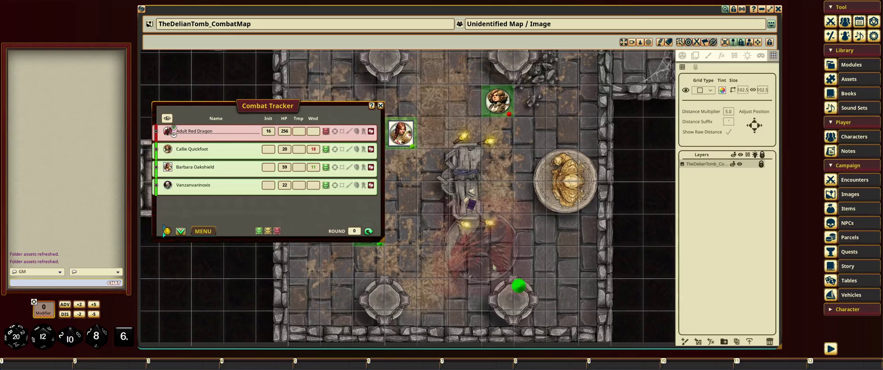
pyautogui.click(481, 244)
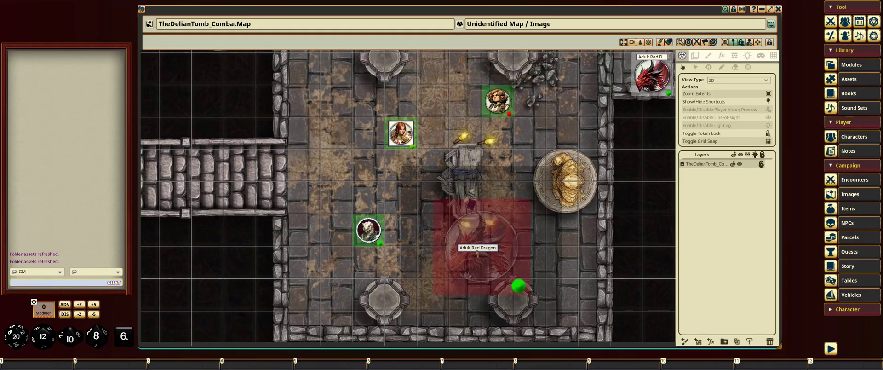
pyautogui.rightClick(473, 230)
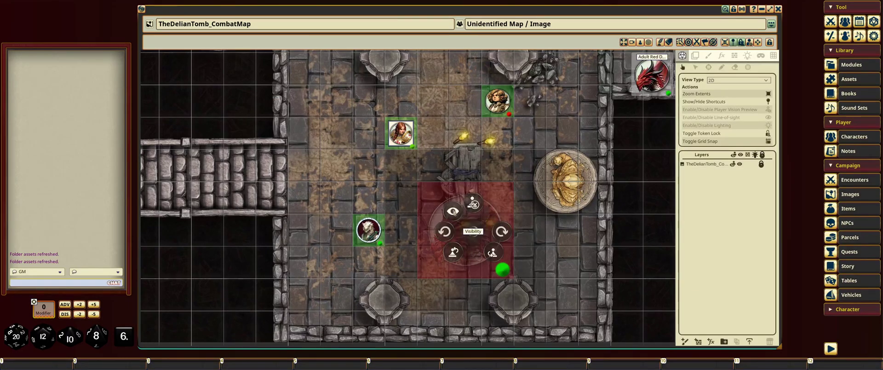
pyautogui.click(453, 211)
pyautogui.click(455, 188)
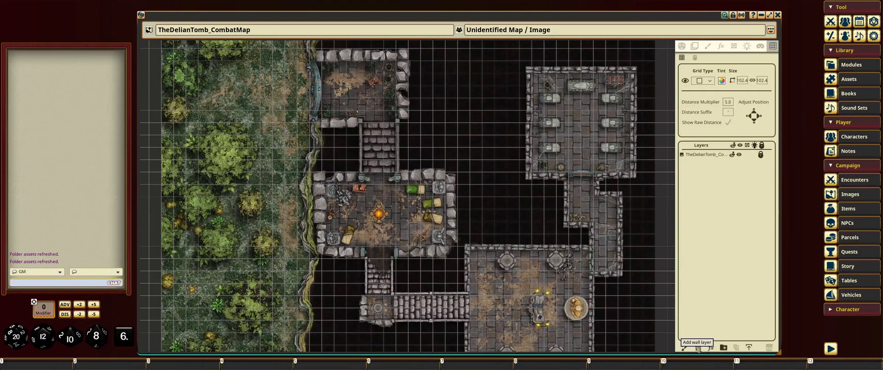
# Add a wall layer and trace line-of-sight walls around the outer edges of the tomb's rooms and corridors.
pyautogui.click(698, 347)
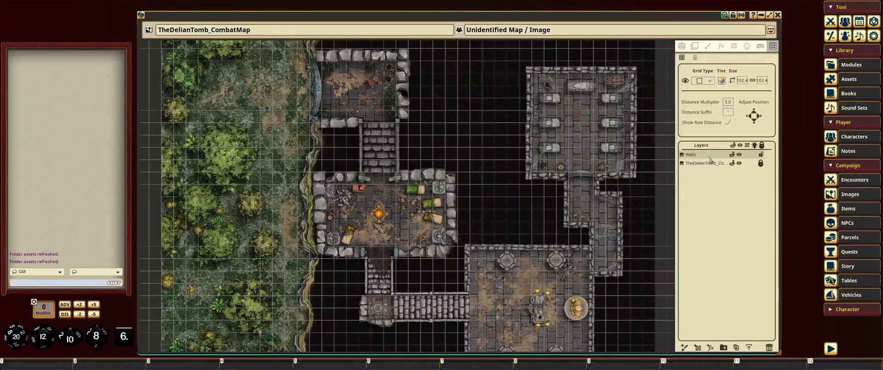
pyautogui.click(735, 47)
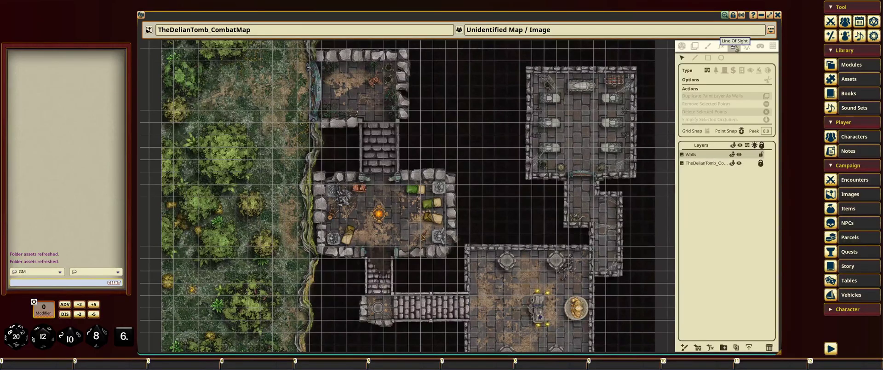
pyautogui.click(694, 58)
pyautogui.moveTo(402, 174)
pyautogui.mouseDown()
pyautogui.moveTo(458, 171)
pyautogui.moveTo(461, 186)
pyautogui.moveTo(421, 263)
pyautogui.moveTo(394, 292)
pyautogui.moveTo(579, 247)
pyautogui.moveTo(525, 181)
pyautogui.moveTo(527, 68)
pyautogui.moveTo(642, 172)
pyautogui.moveTo(559, 351)
pyautogui.moveTo(456, 324)
pyautogui.moveTo(362, 263)
pyautogui.moveTo(306, 184)
pyautogui.moveTo(358, 159)
pyautogui.moveTo(316, 122)
pyautogui.moveTo(308, 56)
pyautogui.moveTo(410, 110)
pyautogui.moveTo(401, 172)
pyautogui.mouseUp()
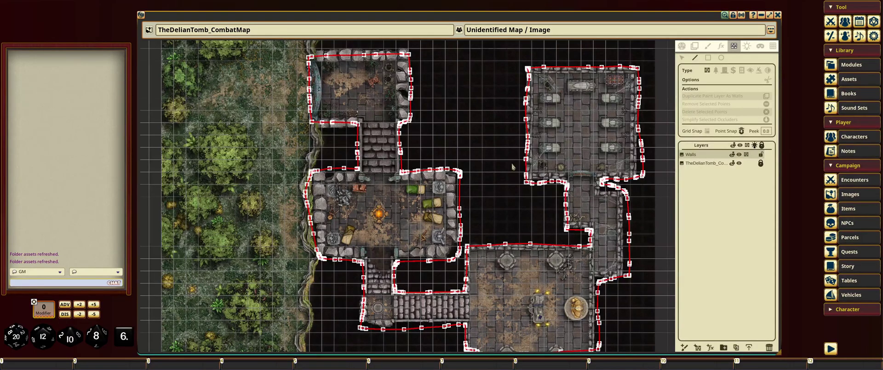
# Add a rectangular line-of-sight door over the curved gate at the tomb's entrance.
pyautogui.click(708, 58)
pyautogui.click(724, 72)
pyautogui.moveTo(303, 64); pyautogui.dragTo(318, 115)
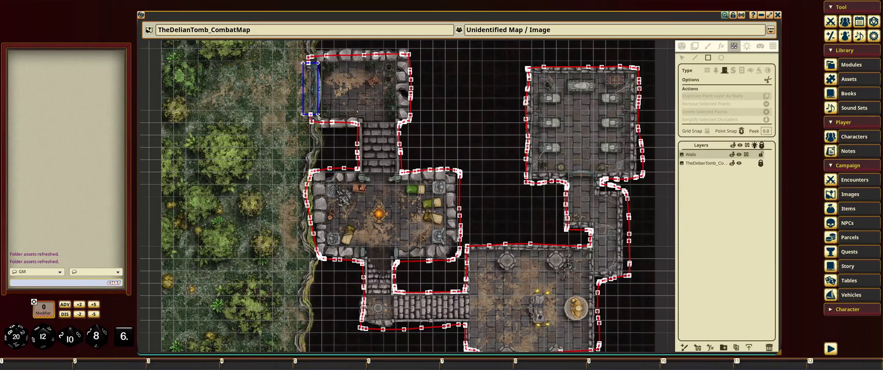
# Enable line of sight on the map and place the red-haired character's token in the forest outside the tomb entrance.
pyautogui.click(682, 46)
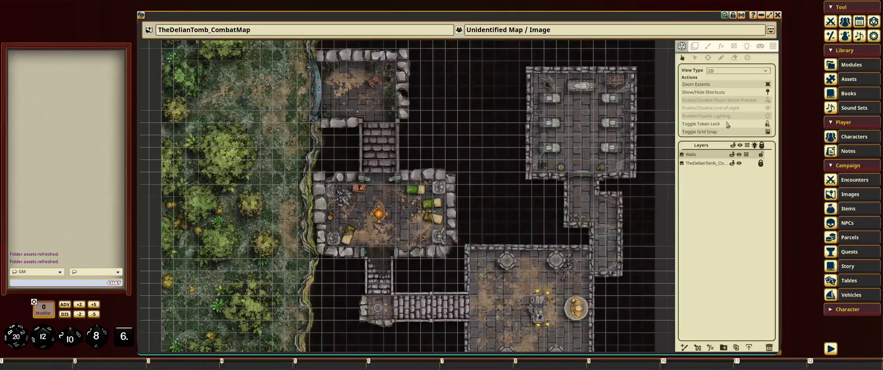
pyautogui.click(768, 109)
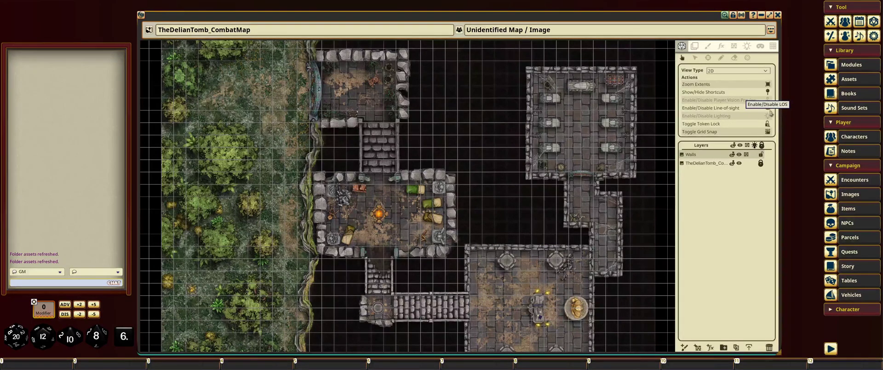
pyautogui.click(855, 137)
pyautogui.moveTo(356, 158); pyautogui.dragTo(279, 88)
pyautogui.click(560, 120)
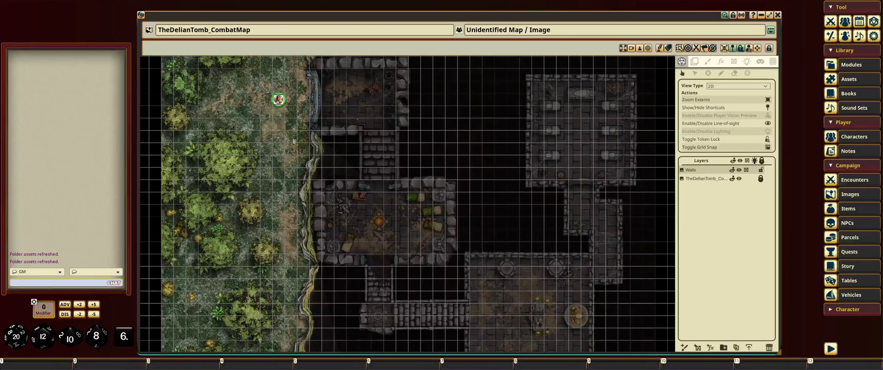
# Select the character's token, enable the player vision preview, and open the tomb's entrance door.
pyautogui.click(279, 102)
pyautogui.click(749, 49)
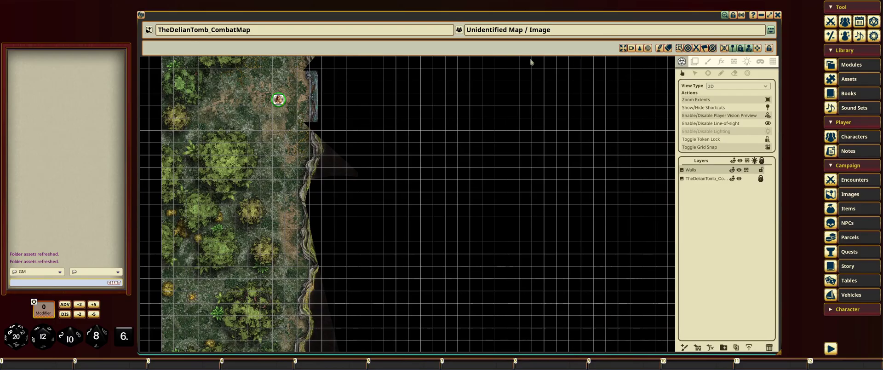
pyautogui.scroll(3, 291, 104)
pyautogui.moveTo(305, 109); pyautogui.dragTo(609, 164)
pyautogui.click(315, 164)
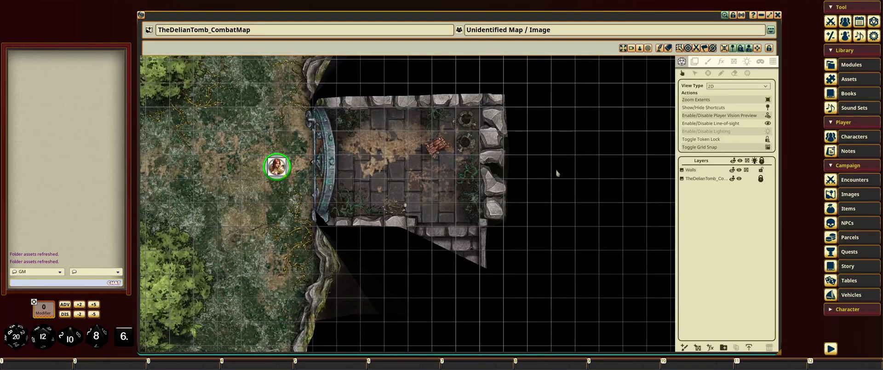
# Move the character's token east through the open door into the middle of the entrance room.
pyautogui.scroll(-5, 443, 191)
pyautogui.press('Right')
pyautogui.press('Right')
pyautogui.press('Right')
pyautogui.press('Right')
pyautogui.press('Right')
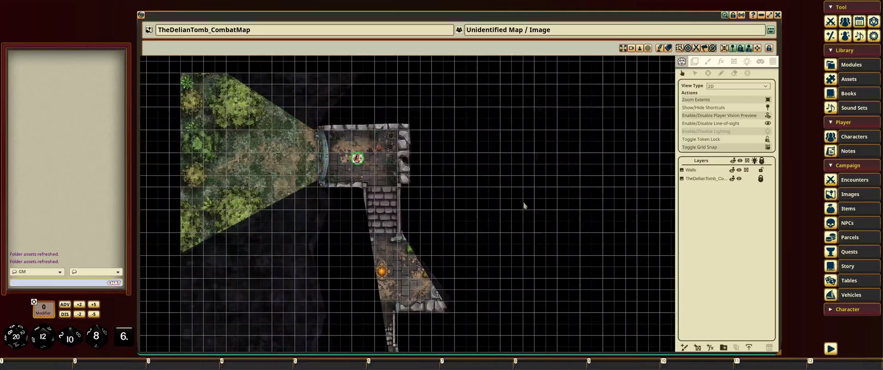
# Move the character's token south down the stairs to the upper doorway of the campfire room.
pyautogui.press('Down')
pyautogui.press('Down')
pyautogui.press('Down')
pyautogui.press('Down')
pyautogui.press('Down')
pyautogui.press('Down')
pyautogui.press('Down')
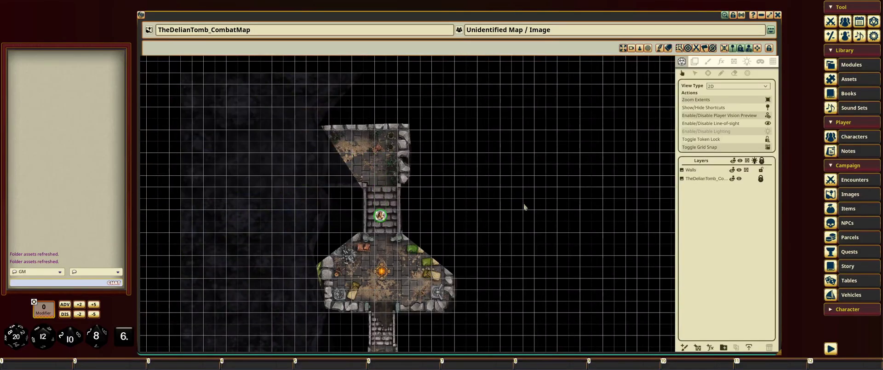
# Move the character's token into the campfire room and stop it beside the green bedrolls.
pyautogui.moveTo(496, 226); pyautogui.dragTo(459, 121)
pyautogui.scroll(3, 460, 203)
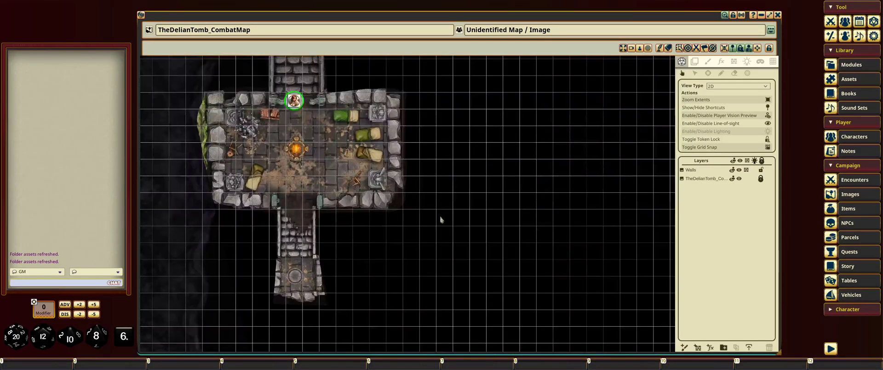
pyautogui.moveTo(441, 219); pyautogui.dragTo(484, 219)
pyautogui.press('Down')
pyautogui.press('Down')
pyautogui.press('Right')
pyautogui.press('Right')
pyautogui.press('Right')
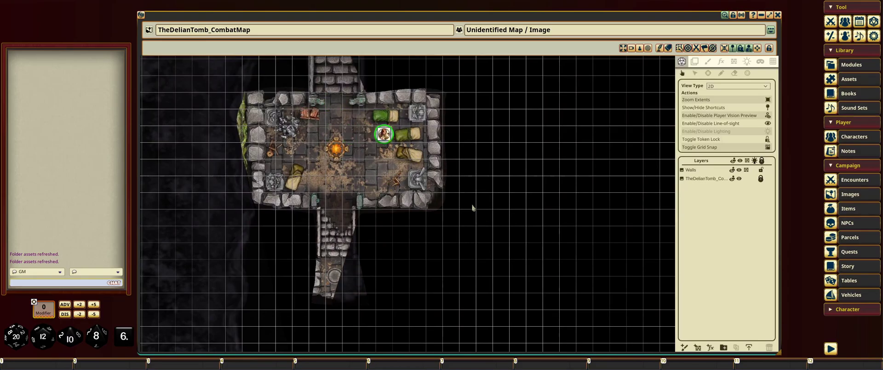
pyautogui.scroll(3, 472, 208)
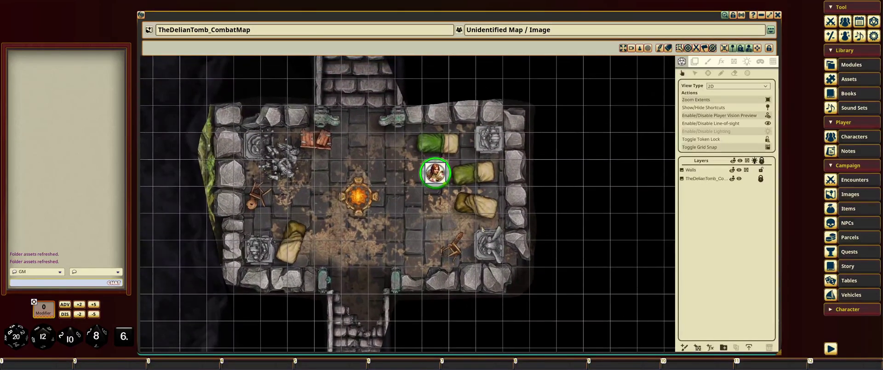
# Enable lighting on the map and place a light with the Torch preset on the campfire.
pyautogui.click(768, 130)
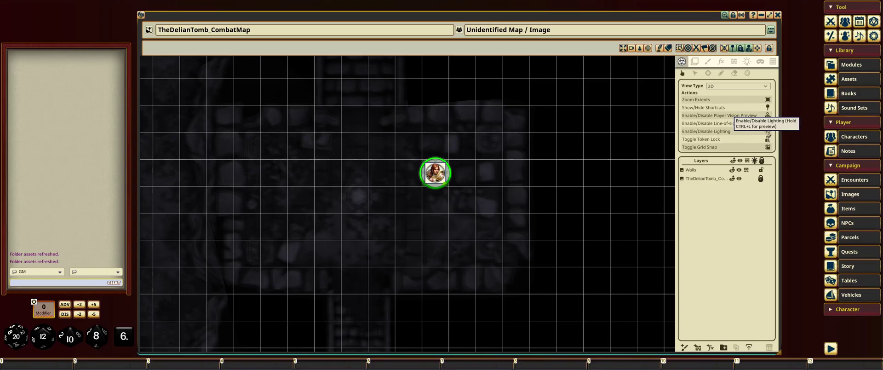
pyautogui.click(748, 62)
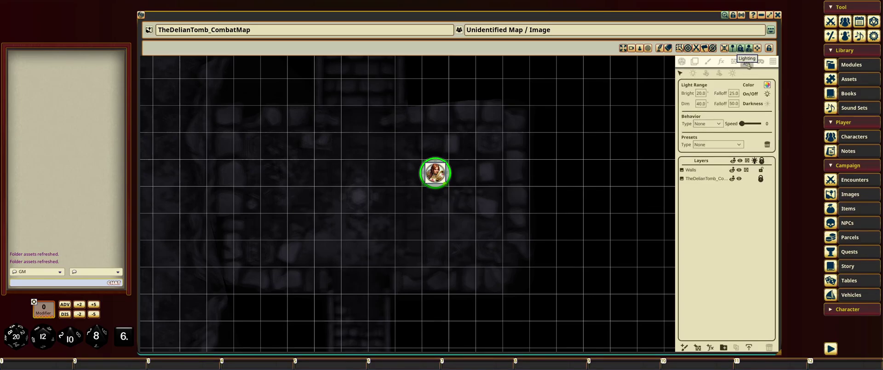
pyautogui.click(693, 74)
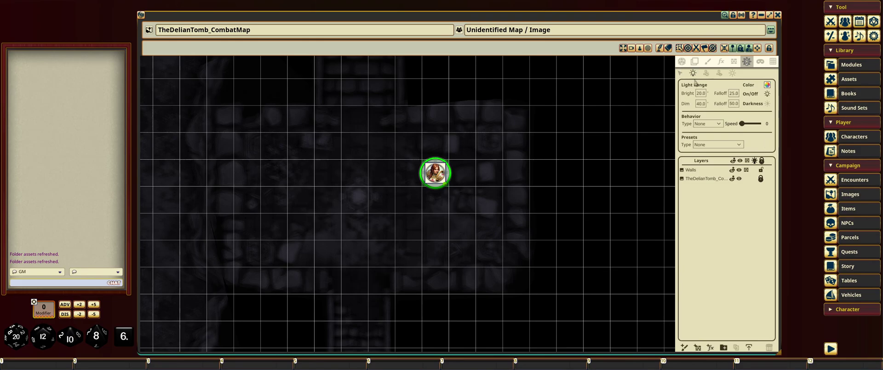
pyautogui.click(724, 145)
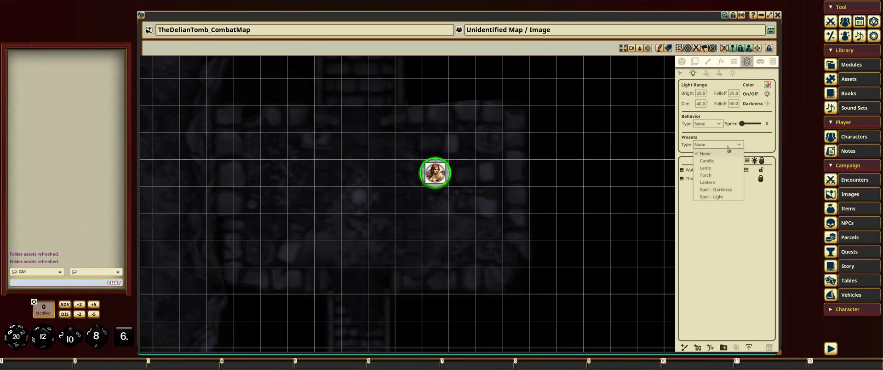
pyautogui.click(718, 175)
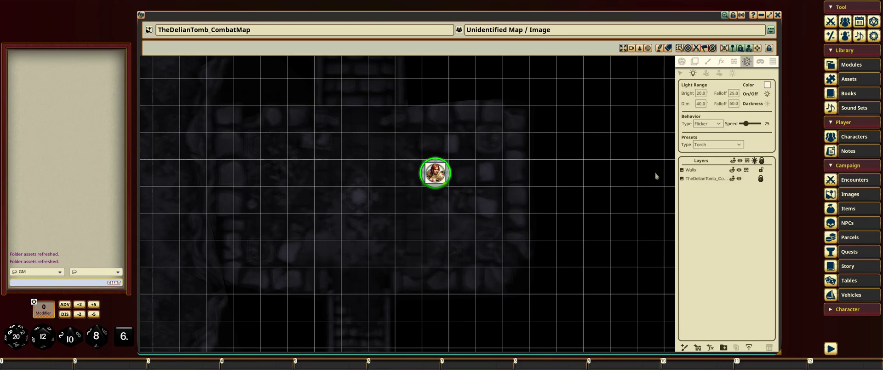
pyautogui.click(357, 201)
pyautogui.click(681, 62)
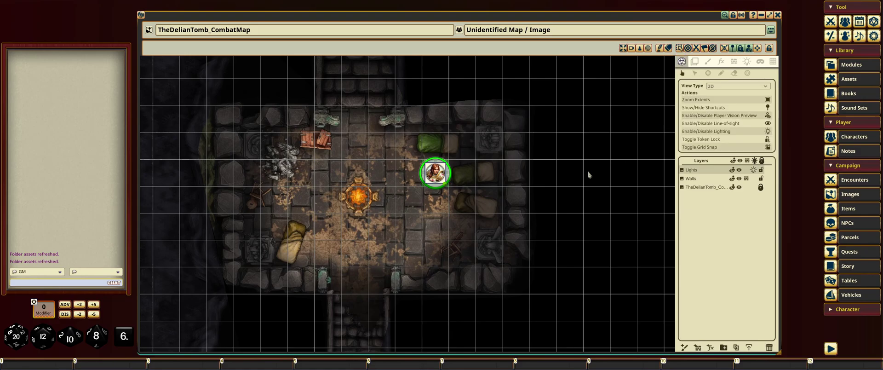
# Open the Effects list and apply the Torch light effect to the character's token.
pyautogui.moveTo(523, 207); pyautogui.dragTo(519, 179)
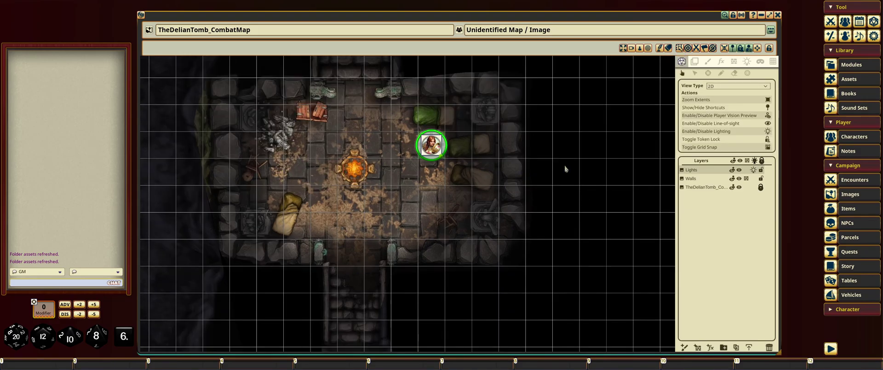
pyautogui.click(845, 37)
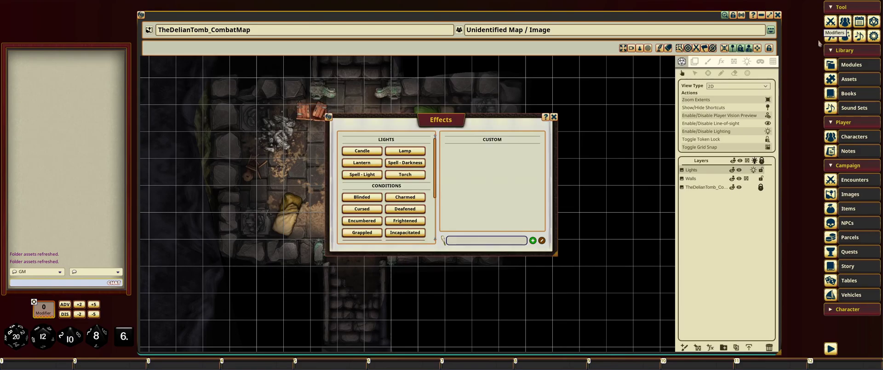
pyautogui.moveTo(473, 123); pyautogui.dragTo(650, 110)
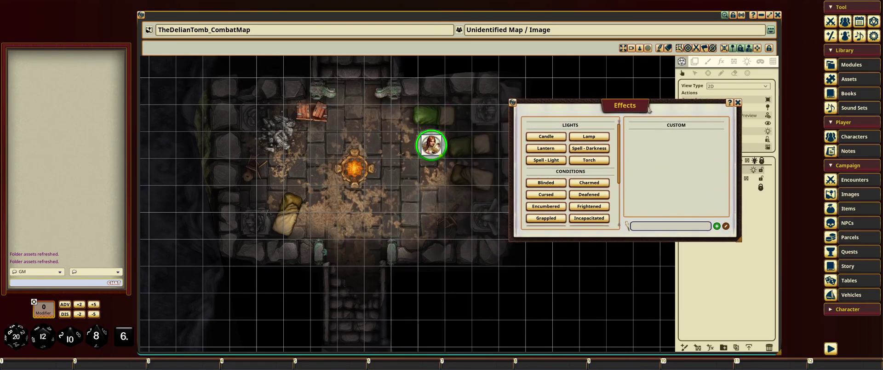
pyautogui.moveTo(597, 165); pyautogui.dragTo(431, 147)
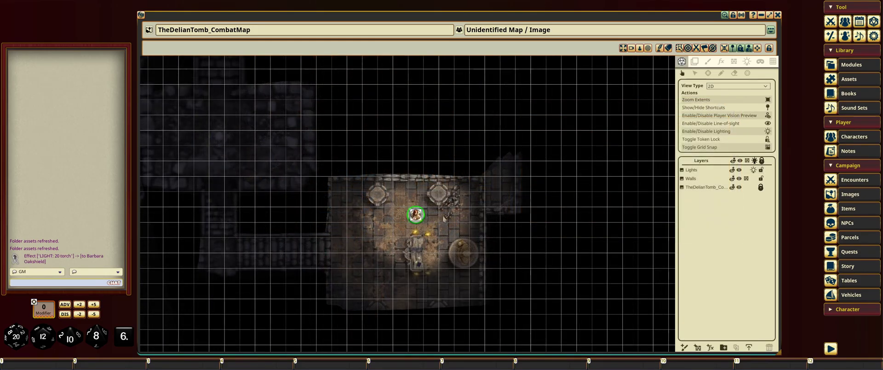
# On the Walls layer, draw an eye-marked line-of-sight barrier across the gap in the sarcophagus chamber's east wall, and return to play mode.
pyautogui.scroll(3, 444, 219)
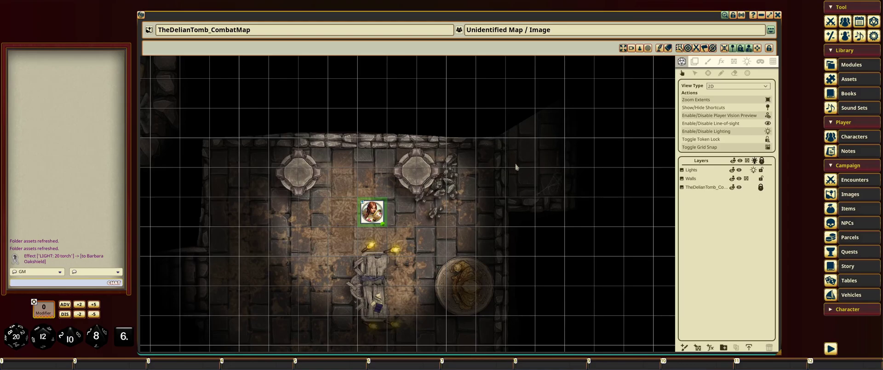
pyautogui.moveTo(538, 173); pyautogui.dragTo(512, 183)
pyautogui.click(693, 179)
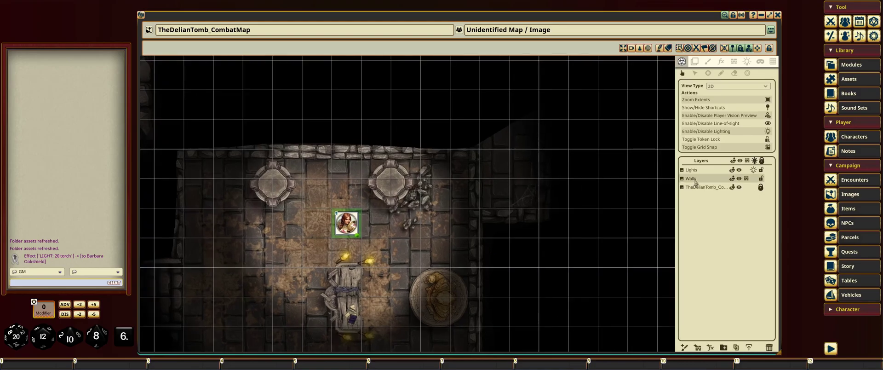
pyautogui.click(734, 62)
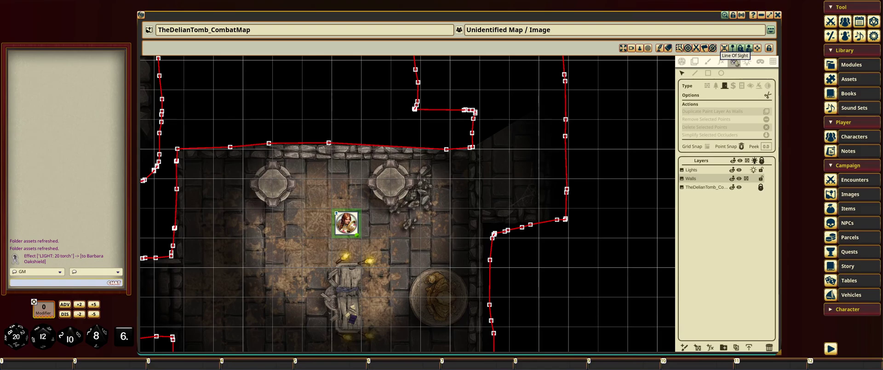
pyautogui.click(696, 74)
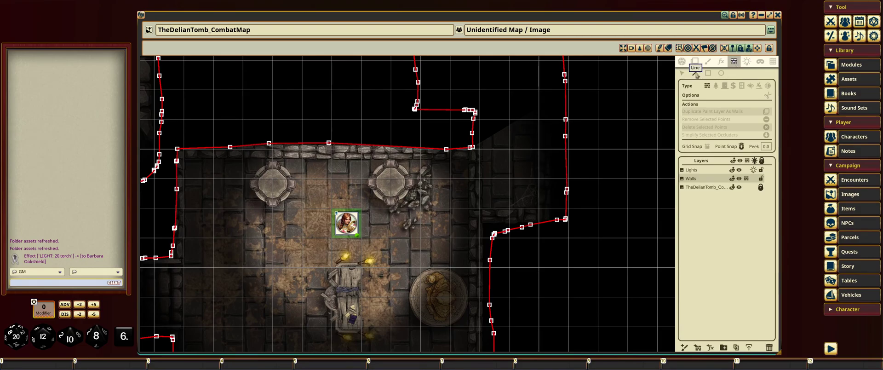
pyautogui.click(750, 86)
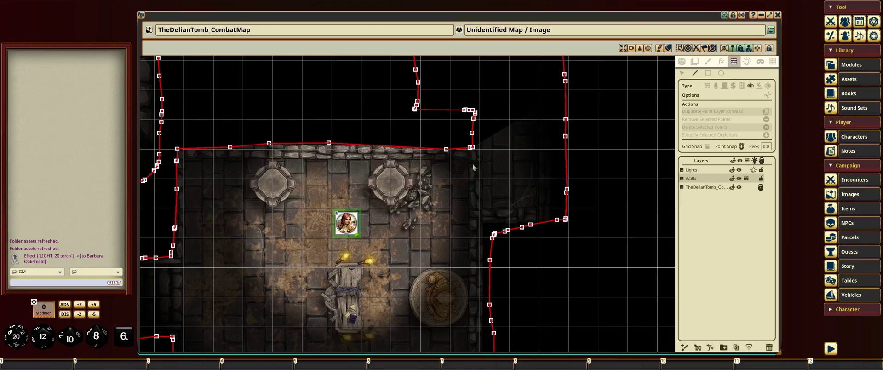
pyautogui.moveTo(466, 141); pyautogui.dragTo(495, 264)
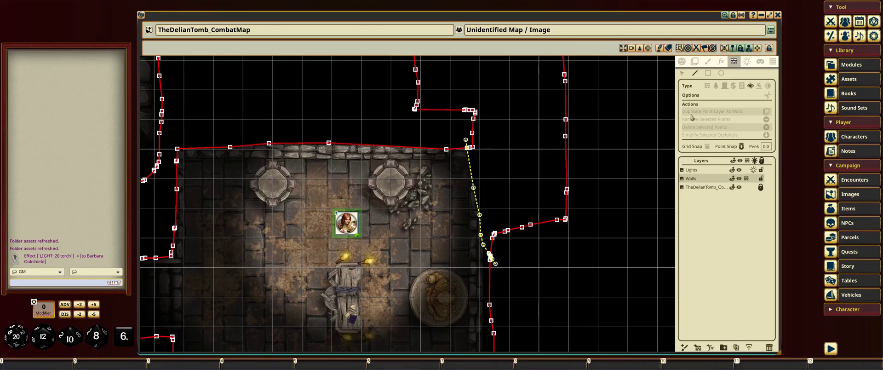
pyautogui.click(682, 61)
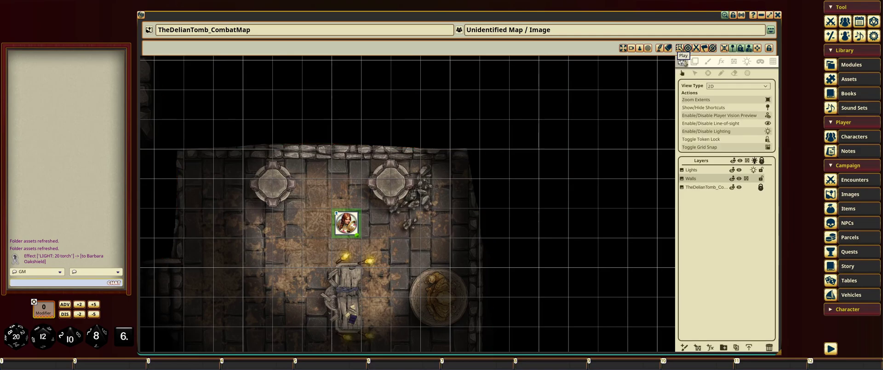
# Move the character's token east across the sarcophagus chamber and past the rubble toward the gap in the east wall.
pyautogui.click(347, 223)
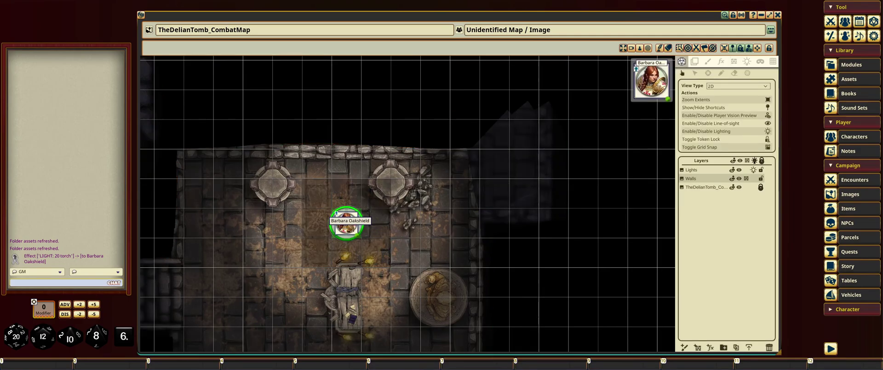
pyautogui.moveTo(346, 223); pyautogui.dragTo(376, 223)
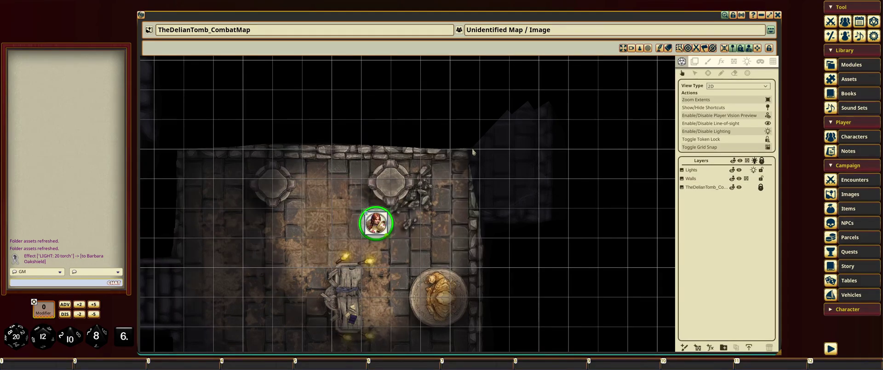
pyautogui.press('Right')
pyautogui.press('Right')
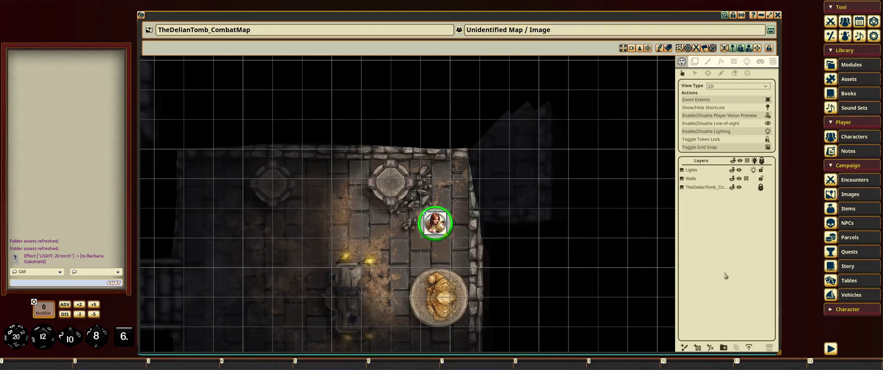
pyautogui.press('Up')
pyautogui.press('Right')
pyautogui.press('Right')
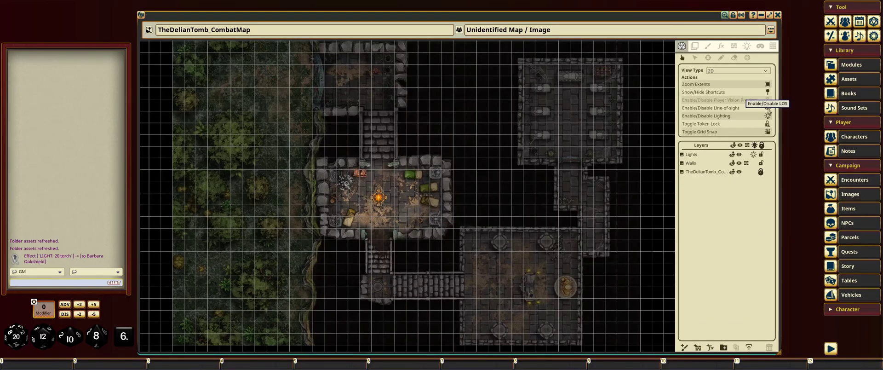
# Disable line-of-sight and lighting on the map, add an FX layer and open its effect settings.
pyautogui.click(767, 107)
pyautogui.scroll(3, 240, 153)
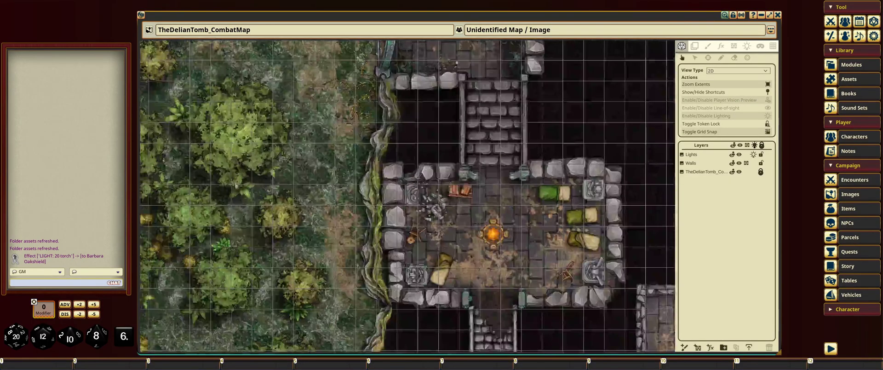
pyautogui.moveTo(249, 191); pyautogui.dragTo(362, 133)
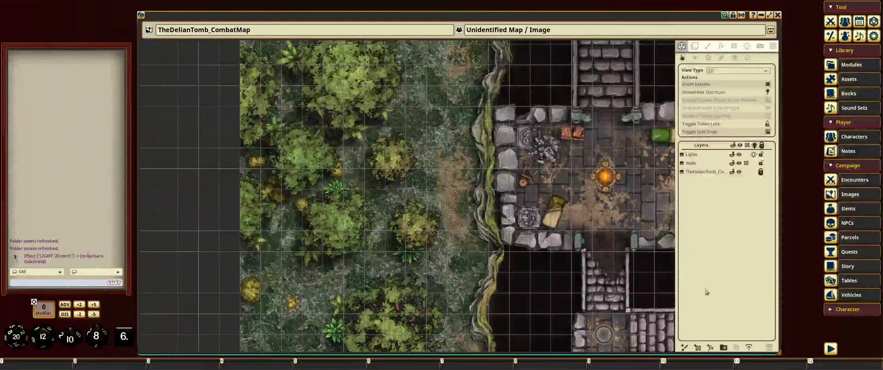
pyautogui.click(711, 347)
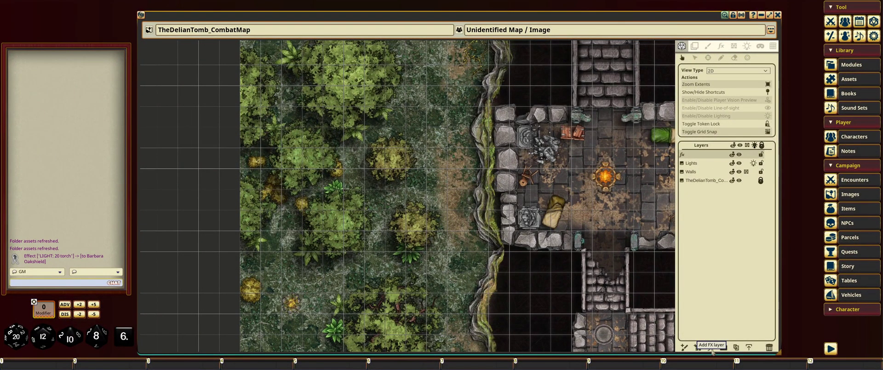
pyautogui.click(721, 46)
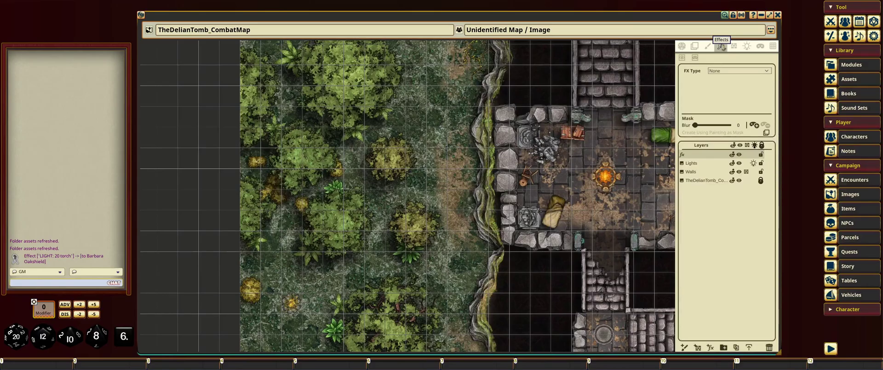
# Apply the Clouds effect type to the new FX layer and check it across the whole map.
pyautogui.click(723, 72)
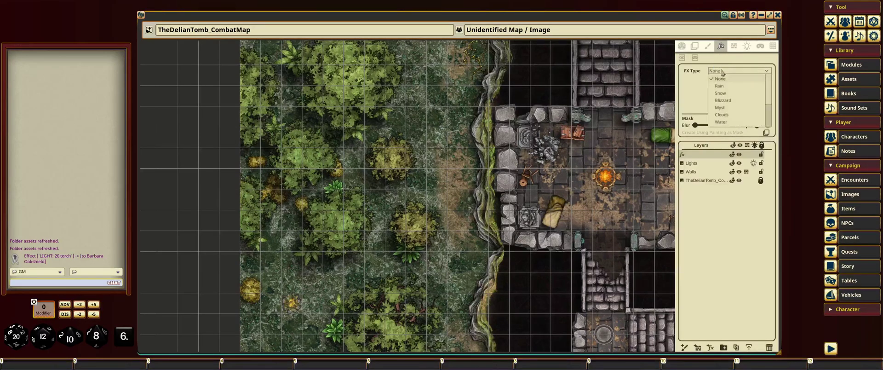
pyautogui.click(741, 115)
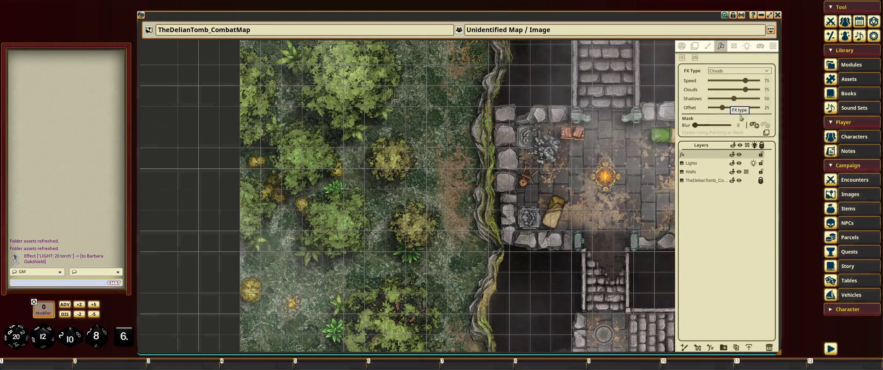
pyautogui.scroll(-4, 367, 190)
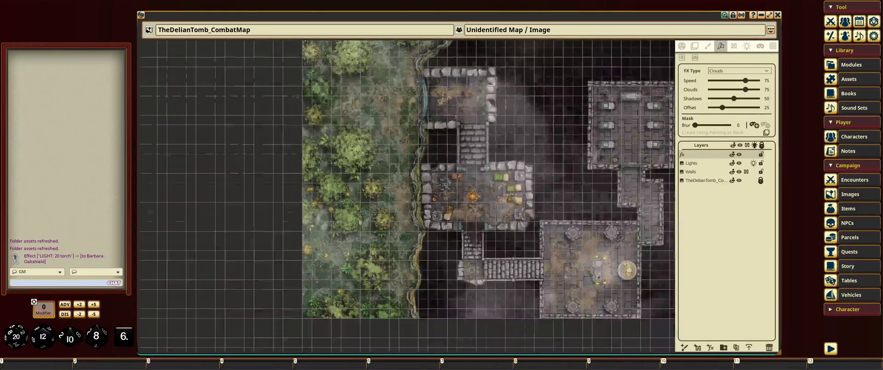
pyautogui.moveTo(498, 197); pyautogui.dragTo(431, 243)
pyautogui.scroll(2, 431, 242)
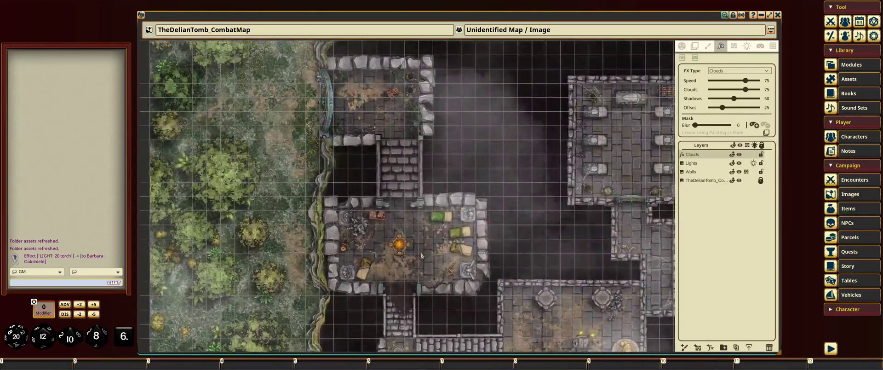
pyautogui.scroll(-1, 439, 144)
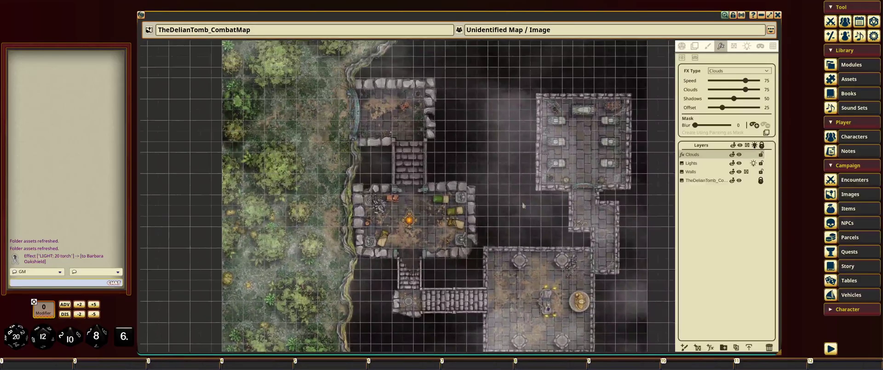
# Change the FX layer's type to Time of day and set its Time to 82.
pyautogui.click(749, 72)
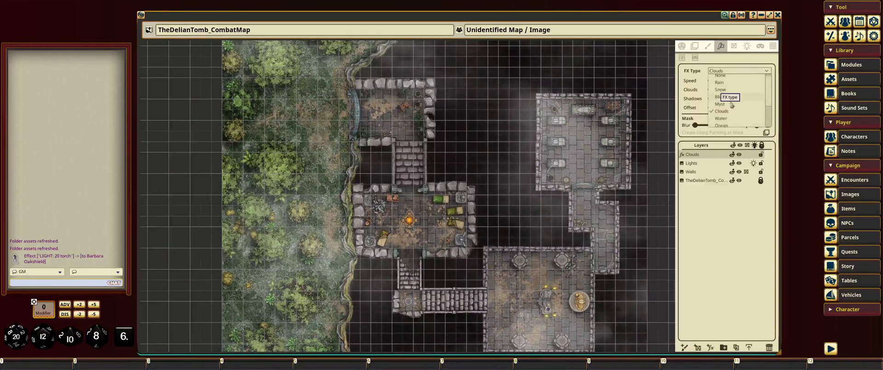
pyautogui.click(741, 114)
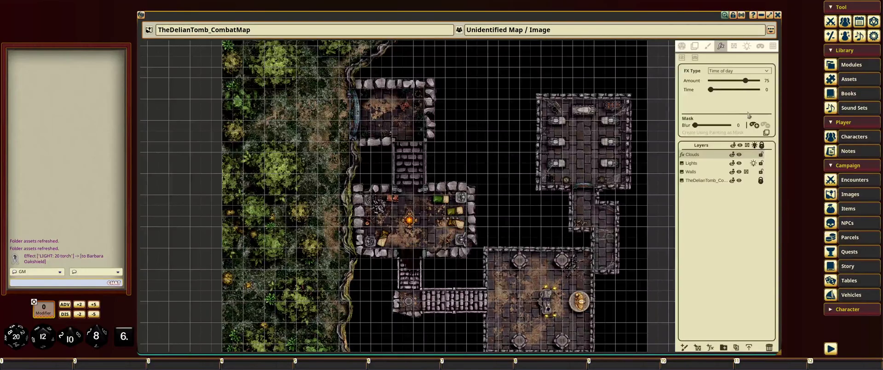
pyautogui.scroll(2, 308, 164)
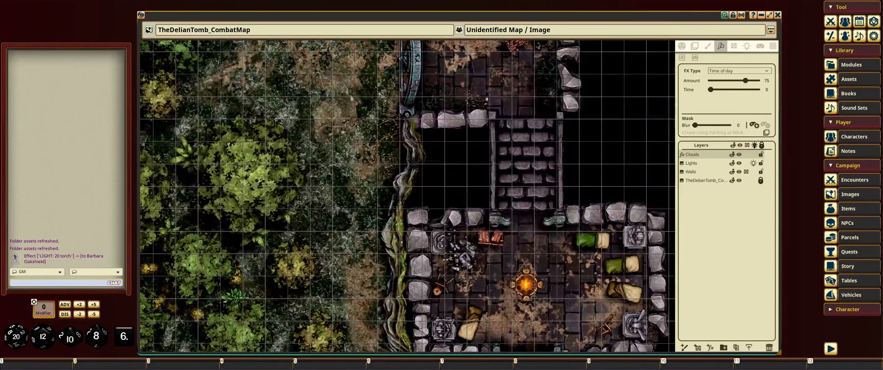
pyautogui.scroll(2, 319, 123)
pyautogui.moveTo(319, 122); pyautogui.dragTo(335, 268)
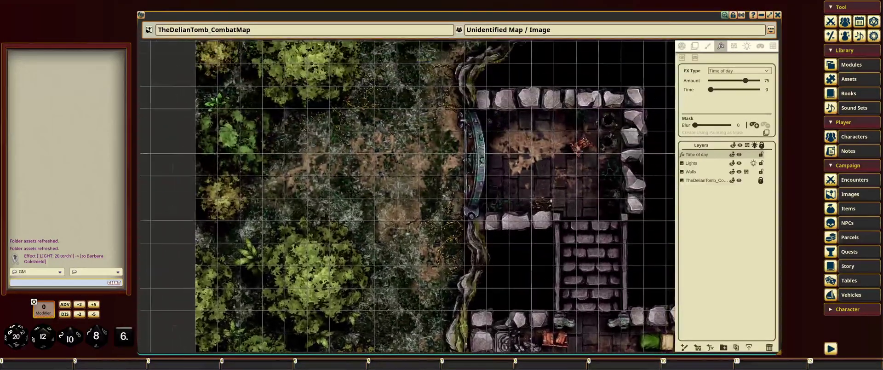
pyautogui.moveTo(711, 90); pyautogui.dragTo(749, 92)
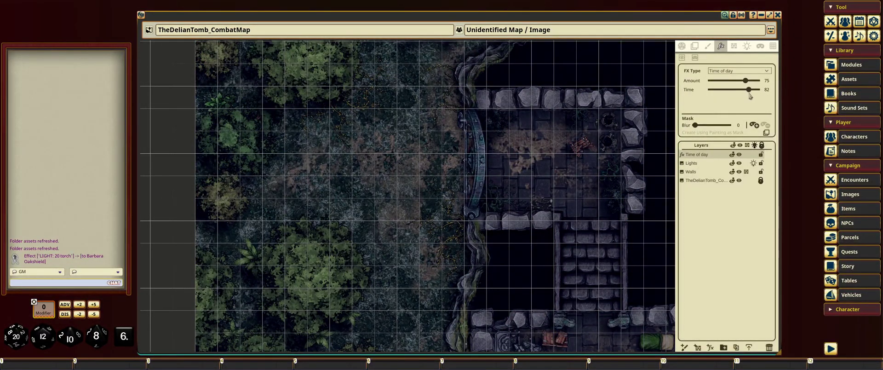
pyautogui.moveTo(630, 273); pyautogui.dragTo(501, 72)
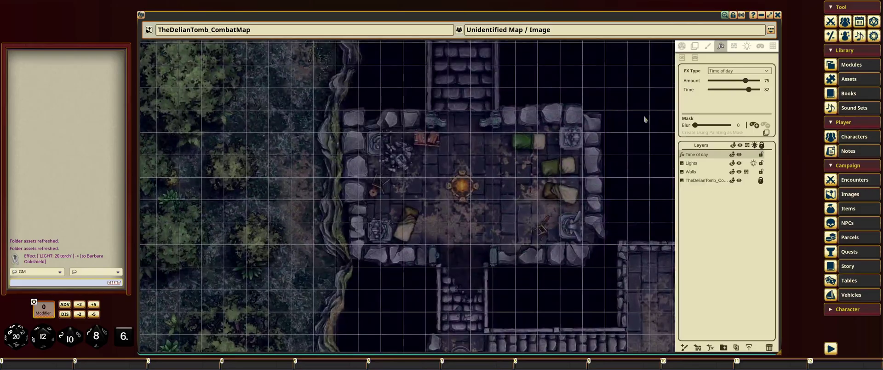
# Change the FX layer's type to Water and inspect the effect around the campfire room.
pyautogui.click(727, 72)
pyautogui.click(722, 74)
pyautogui.click(724, 70)
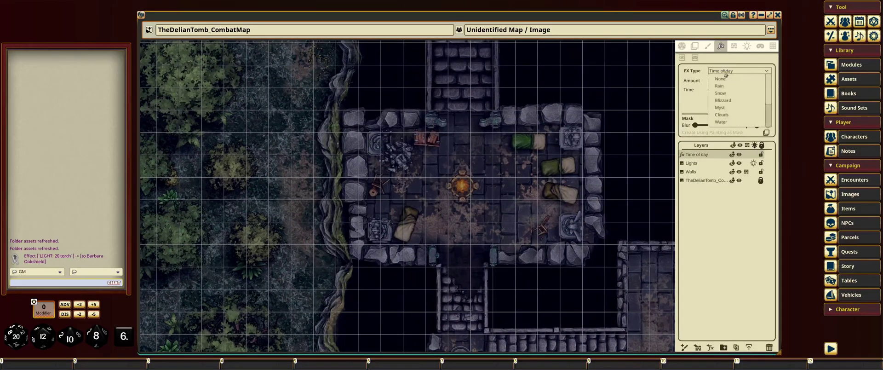
pyautogui.click(741, 122)
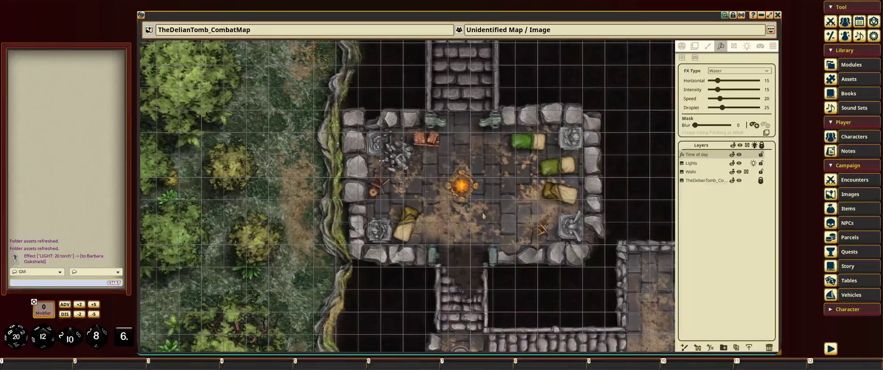
pyautogui.scroll(3, 483, 215)
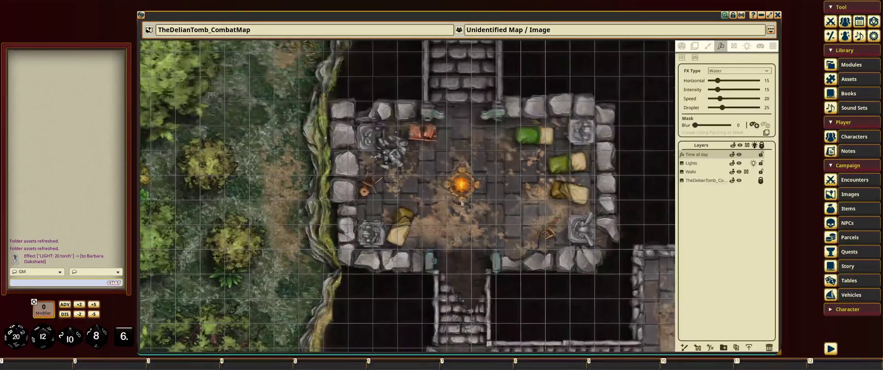
pyautogui.moveTo(500, 221); pyautogui.dragTo(463, 247)
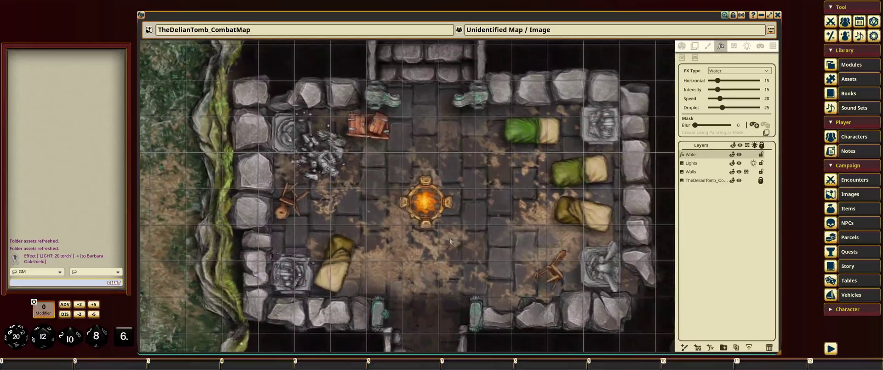
# Add a mask to the Water effect and mark a rectangular mask area around the campfire.
pyautogui.click(757, 128)
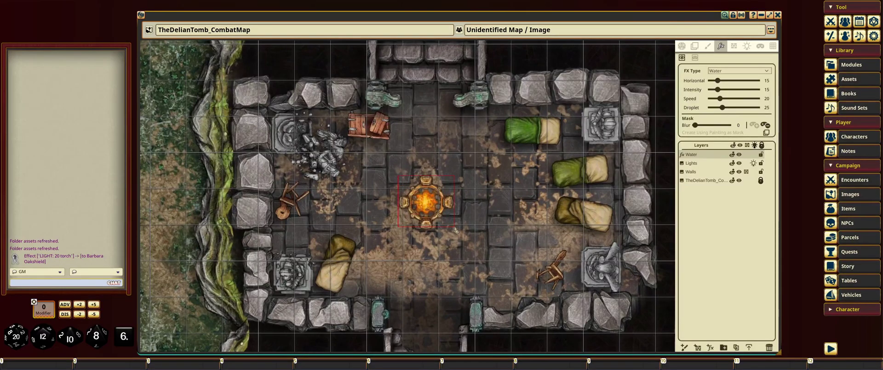
pyautogui.moveTo(457, 230); pyautogui.dragTo(458, 231)
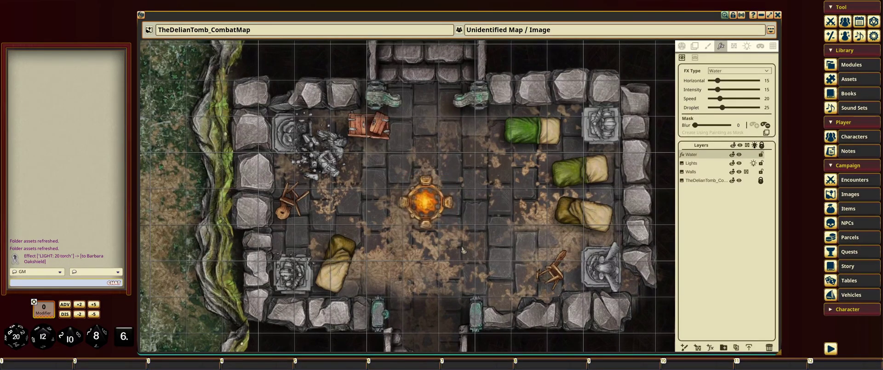
pyautogui.scroll(1, 467, 175)
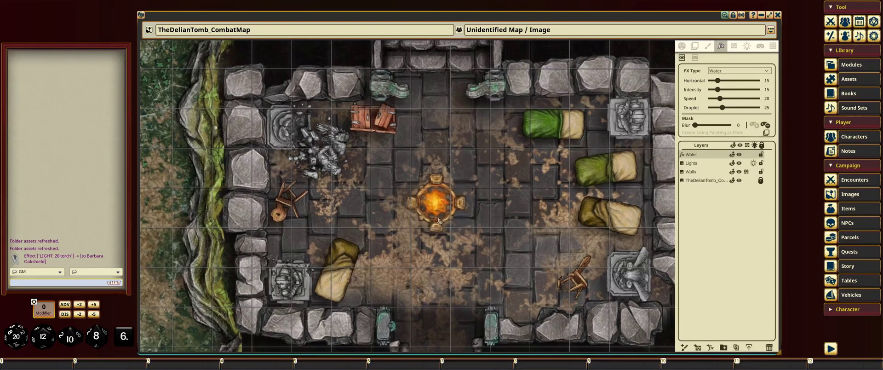
# Mark rectangular mask areas around the torches at the sarcophagus for the Water effect, and return to play mode.
pyautogui.scroll(-3, 438, 221)
pyautogui.moveTo(463, 261); pyautogui.dragTo(231, 120)
pyautogui.scroll(5, 449, 222)
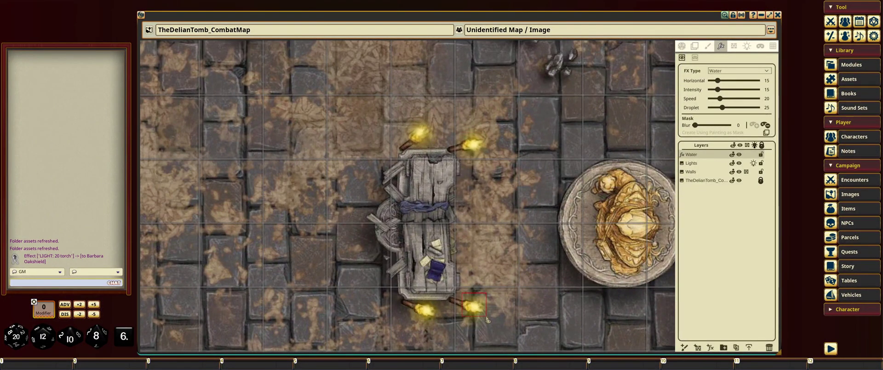
pyautogui.scroll(-5, 479, 314)
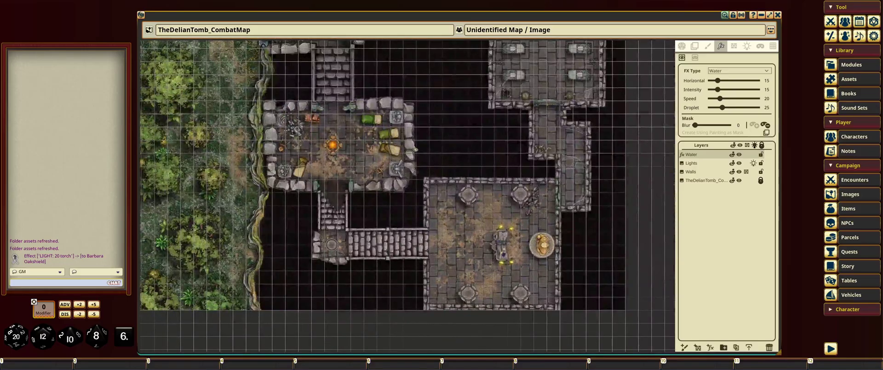
pyautogui.moveTo(416, 148); pyautogui.dragTo(473, 208)
pyautogui.scroll(-3, 477, 233)
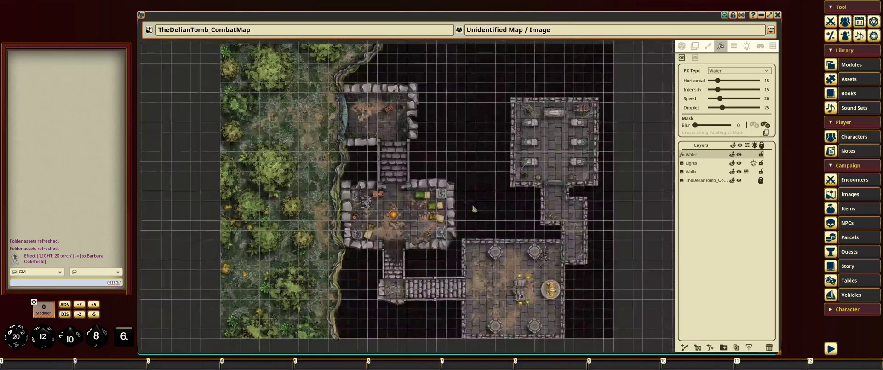
pyautogui.click(682, 47)
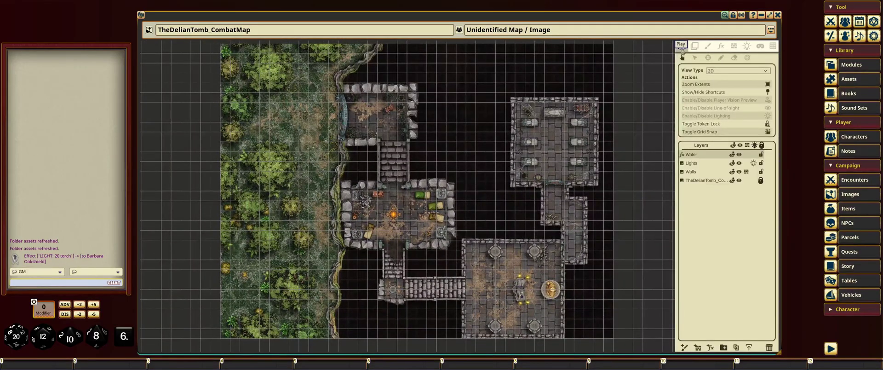